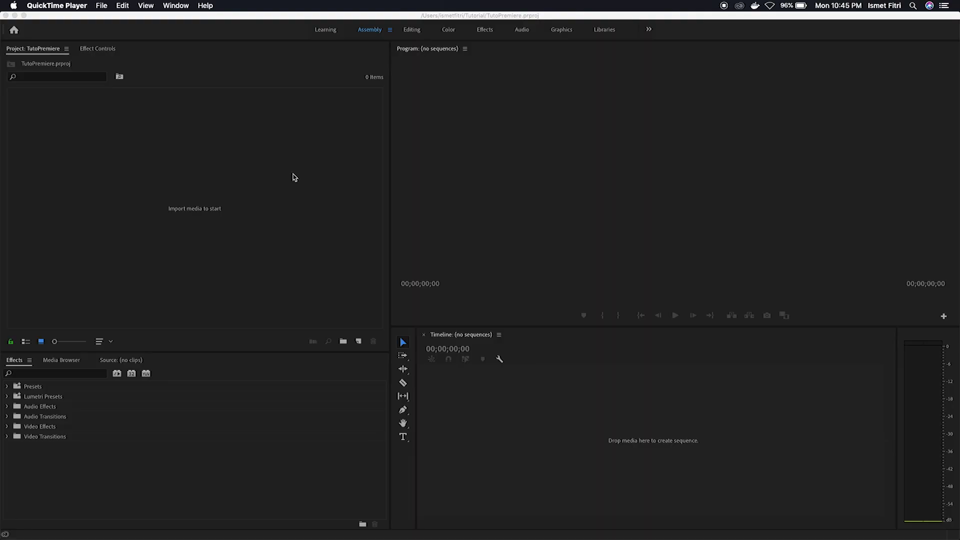
Activate the Premiere Pro window showing the empty TutoPremiere project
left_click(289, 164)
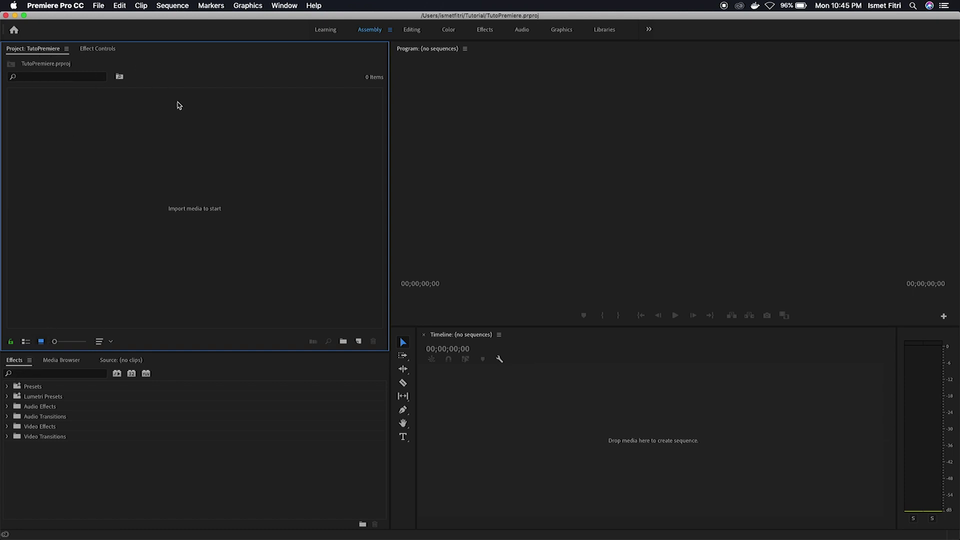
left_click(288, 6)
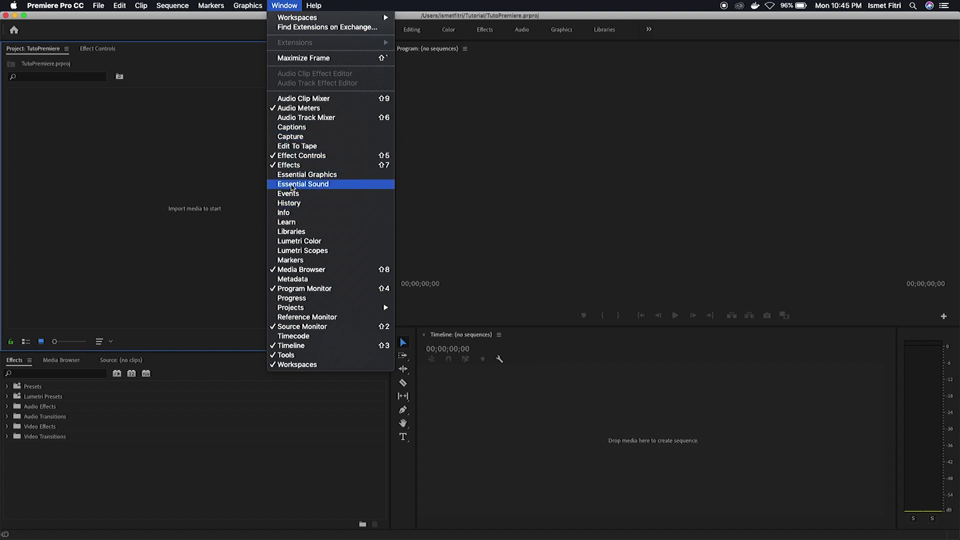
left_click(165, 115)
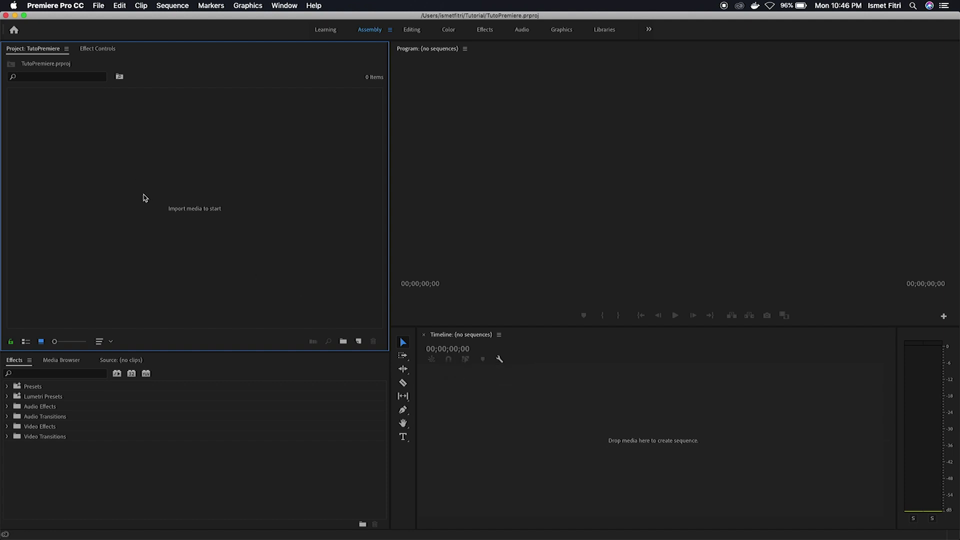
left_click(103, 9)
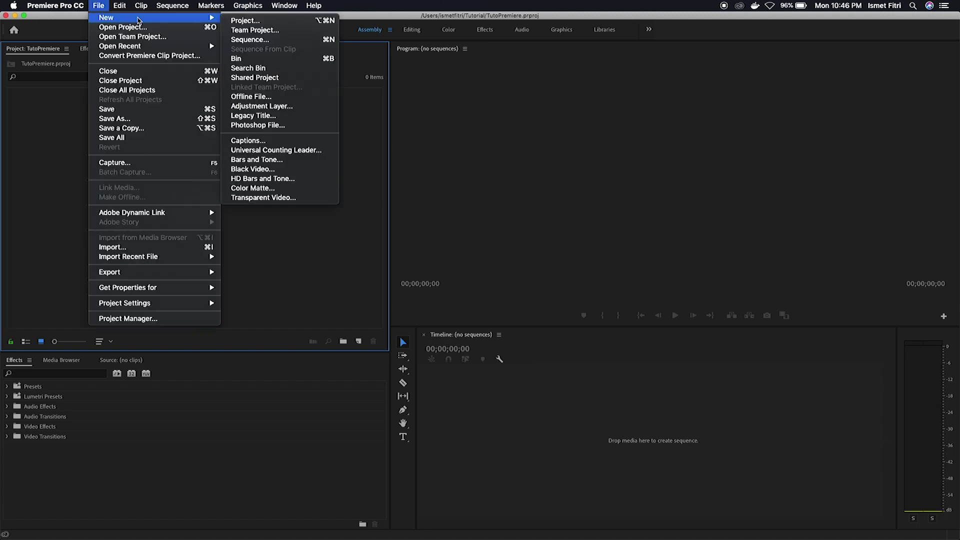
mouse_move(106, 17)
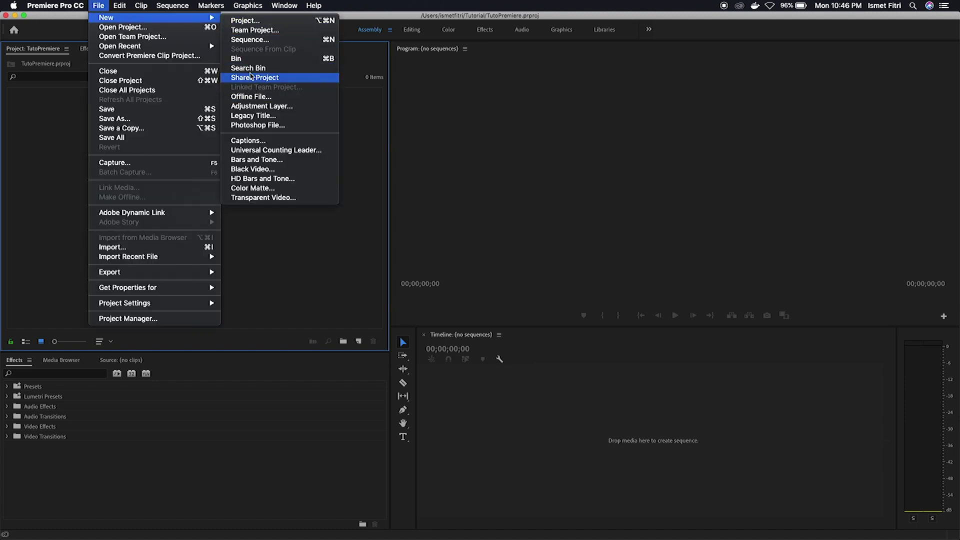
Choose New Item > Sequence from the Project panel's right-click menu
left_click(279, 225)
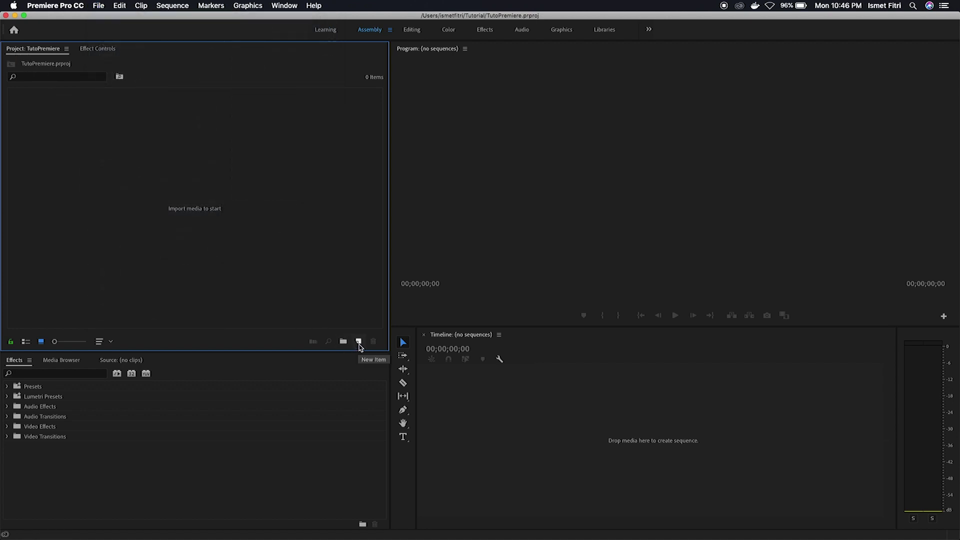
left_click(359, 342)
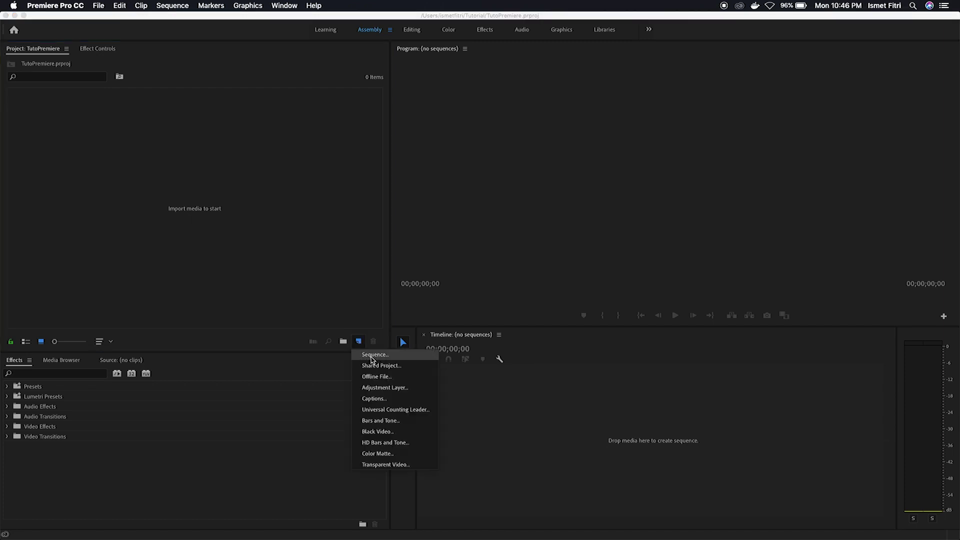
left_click(290, 299)
right_click(166, 205)
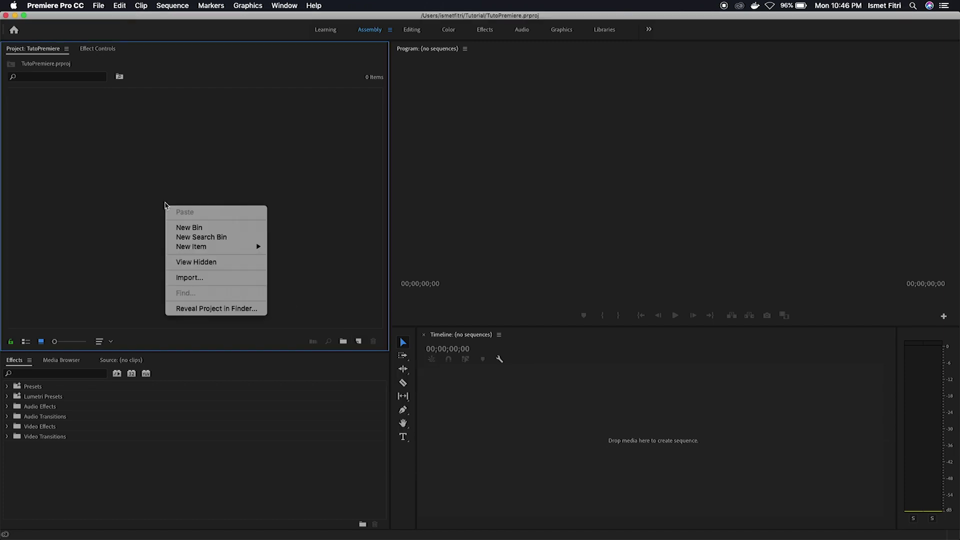
mouse_move(216, 246)
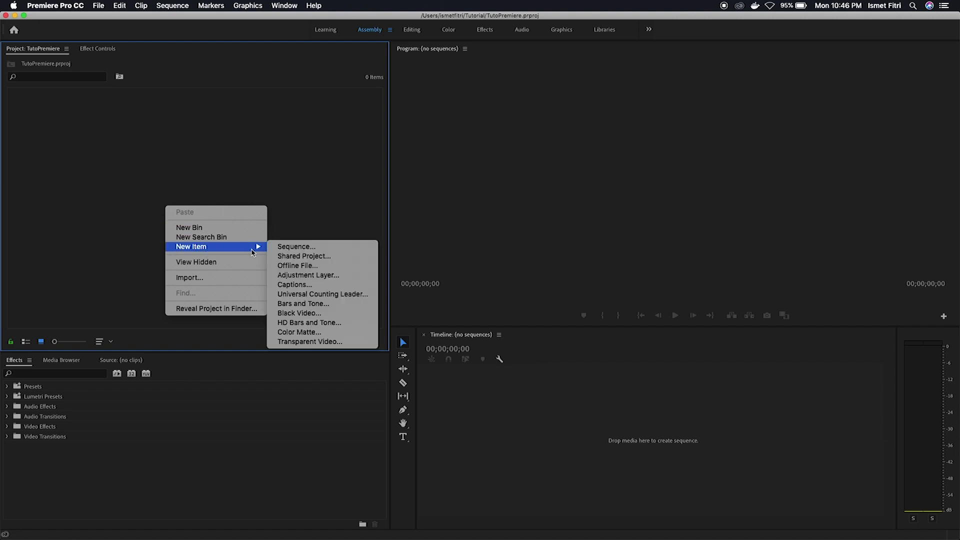
left_click(292, 247)
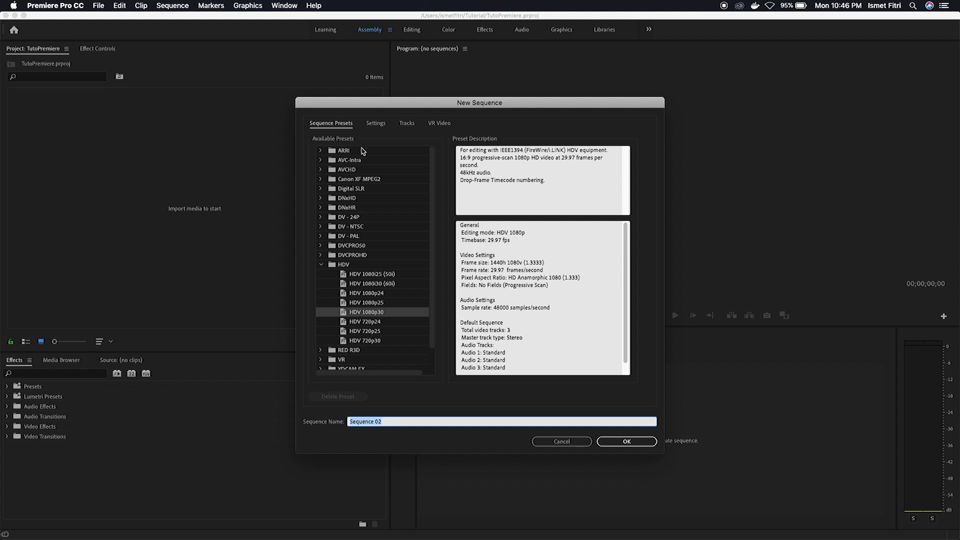
Create an HDV 1080p30 sequence named 'typography'
left_click_drag(422, 107, 401, 82)
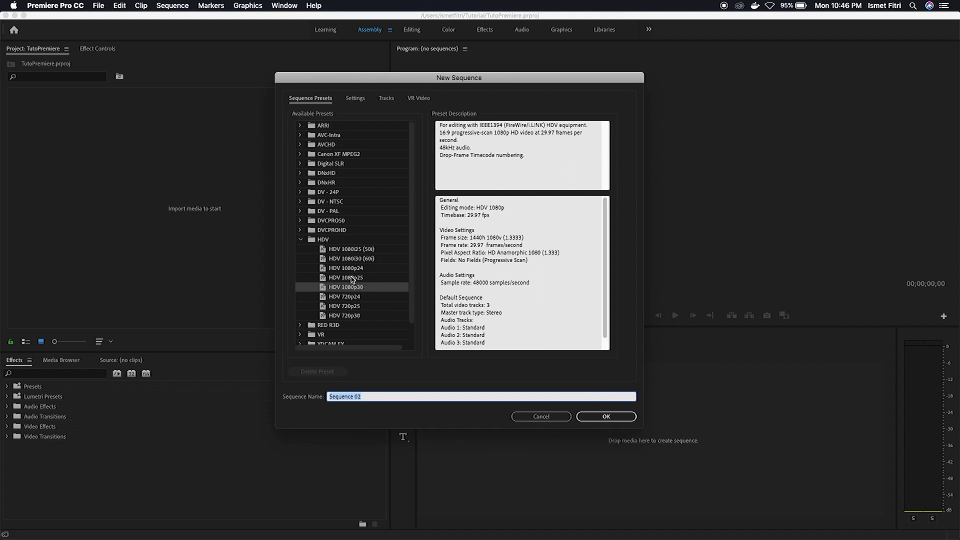
left_click(301, 239)
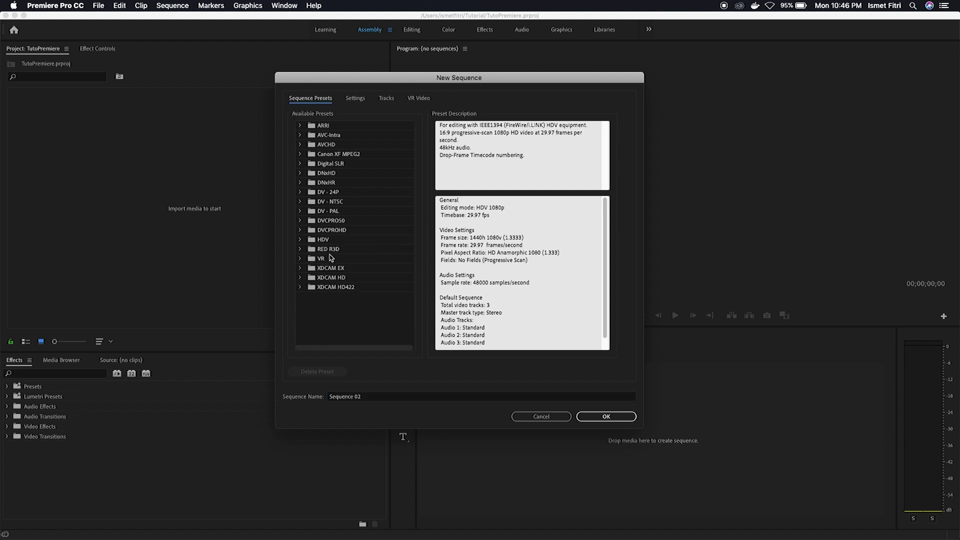
left_click(301, 240)
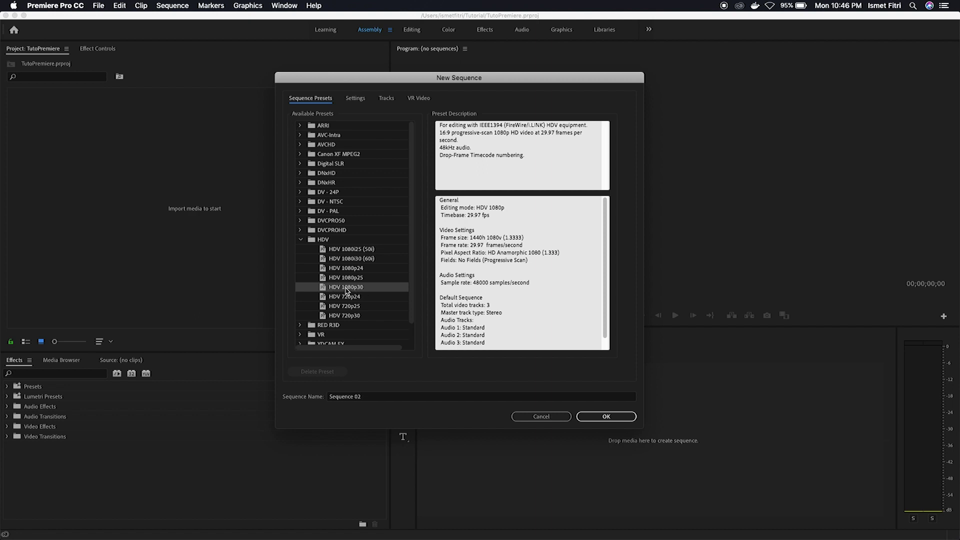
left_click(381, 398)
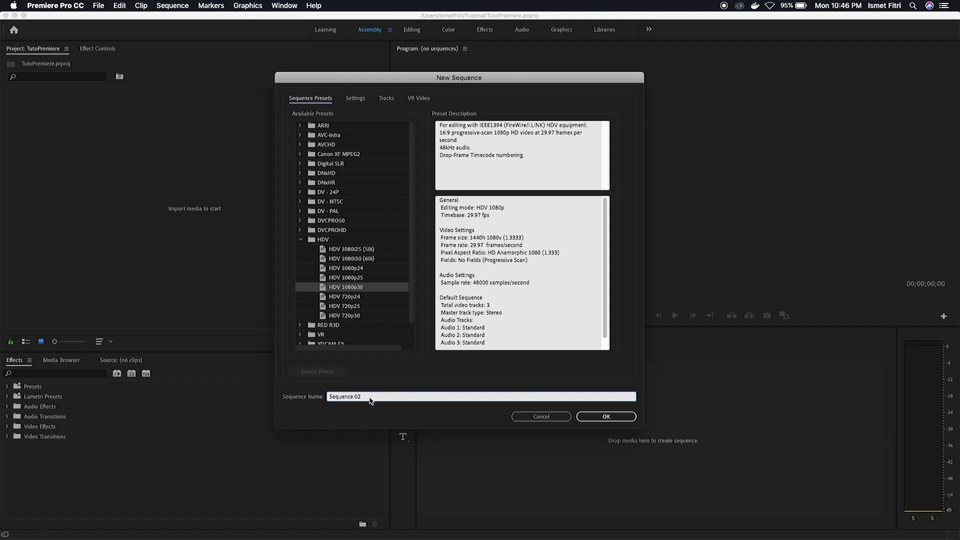
type("typo")
type("graphy")
key("Return")
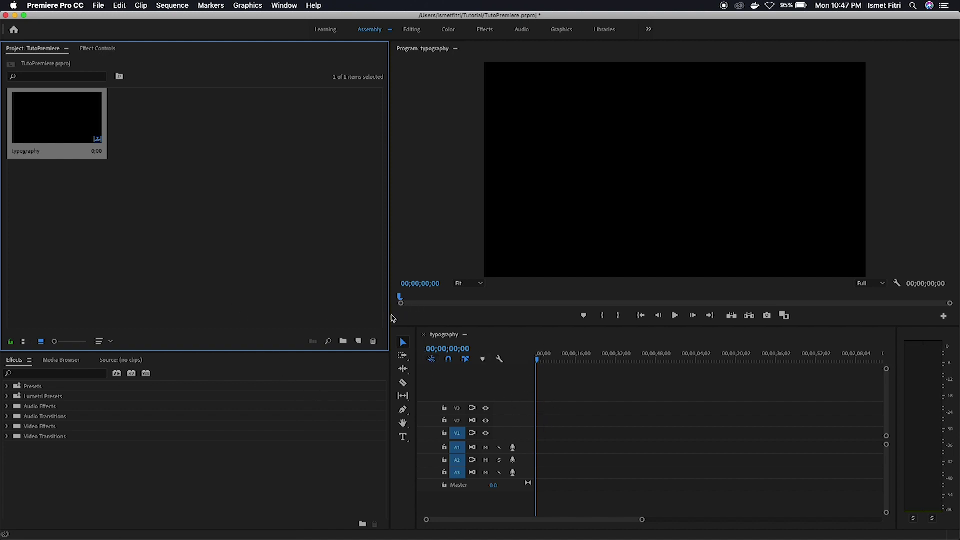
Widen the Program monitor and save the TutoPremiere project with Cmd+S
left_click_drag(393, 318, 343, 320)
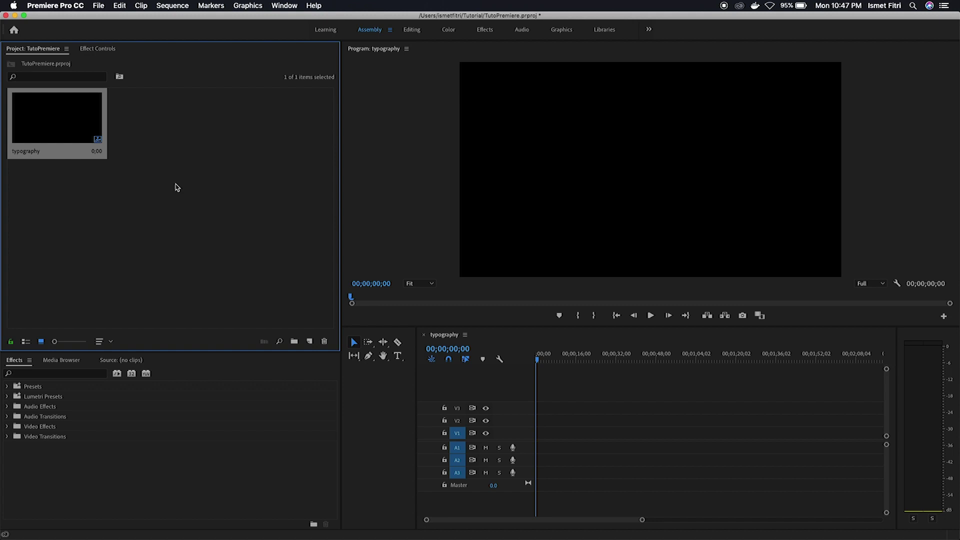
left_click(196, 189)
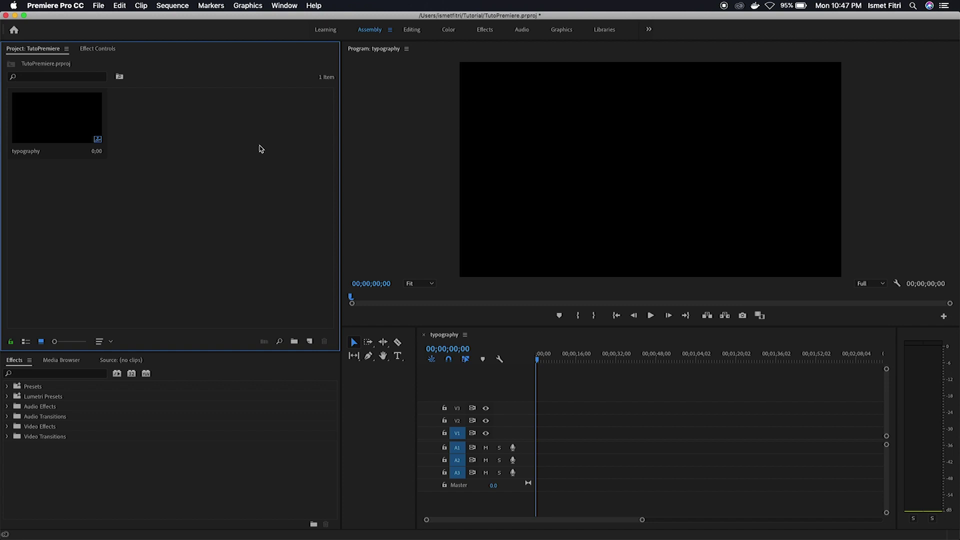
key("super+s")
left_click(100, 7)
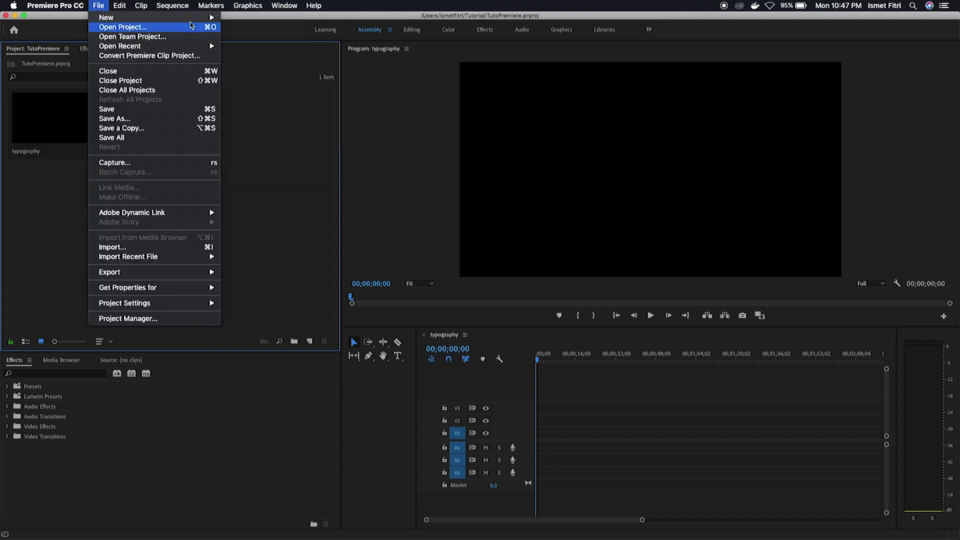
mouse_move(154, 17)
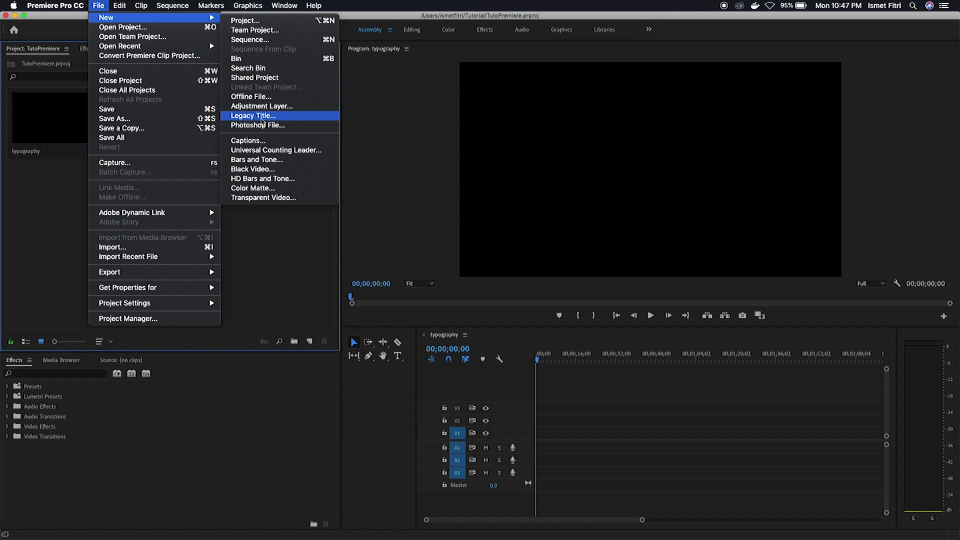
Create legacy title 'Title 02' and arrange its editor with an enlarged Styles panel
left_click(262, 120)
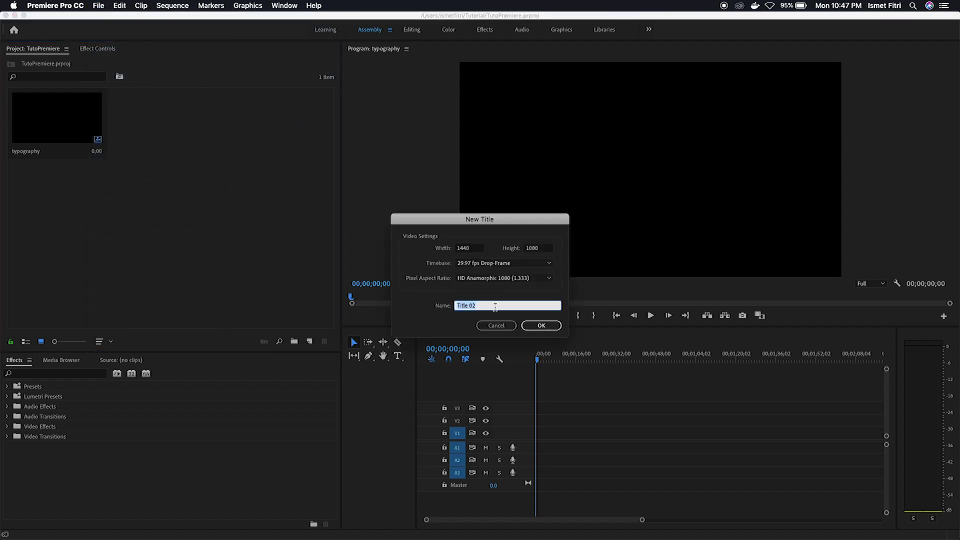
left_click(541, 326)
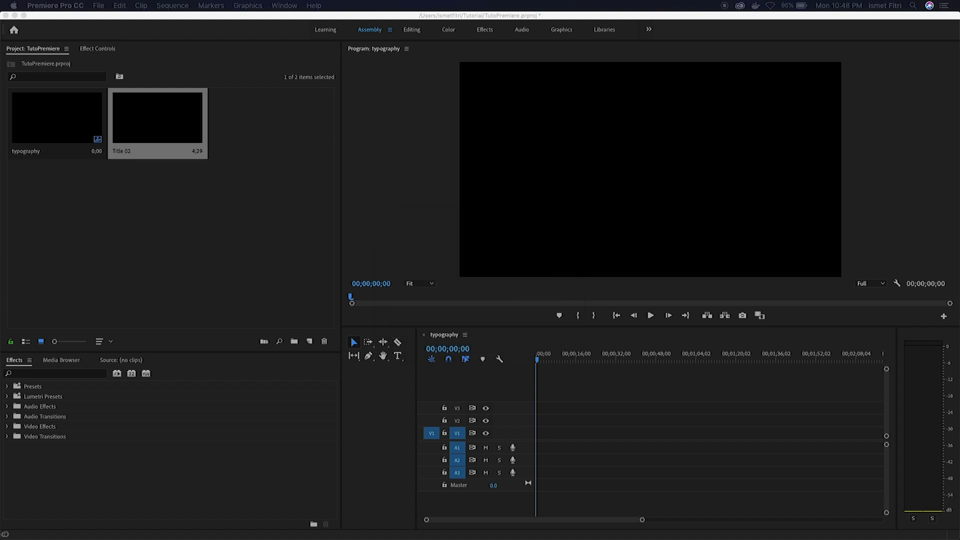
left_click(381, 306)
left_click_drag(450, 529, 460, 85)
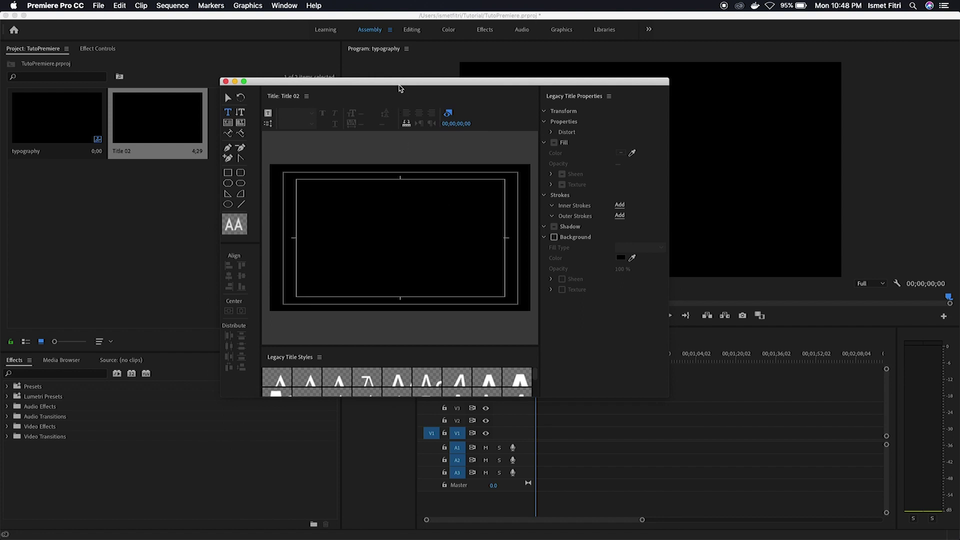
mouse_move(400, 87)
left_mouse_down()
mouse_move(438, 149)
mouse_move(406, 111)
mouse_move(421, 97)
mouse_move(413, 87)
left_mouse_up()
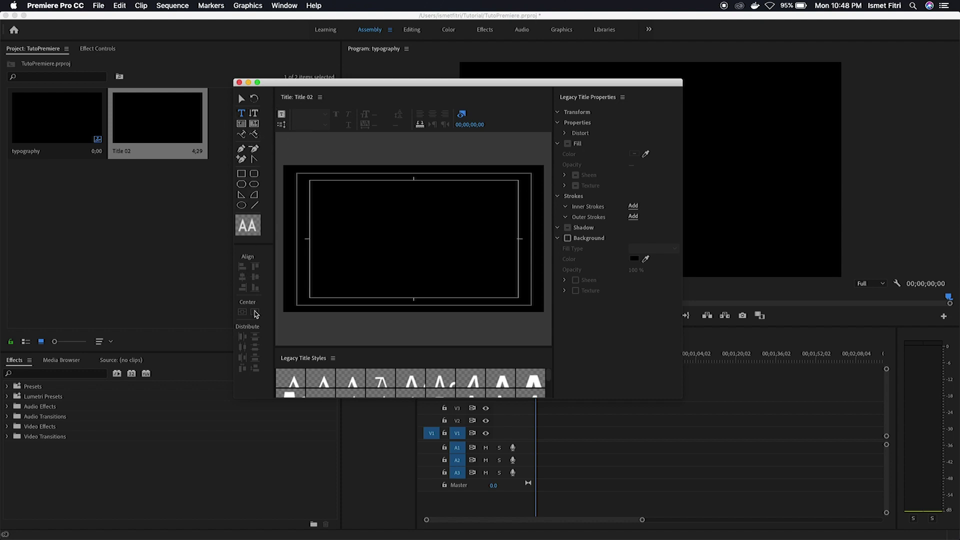
mouse_move(362, 361)
left_mouse_down()
mouse_move(382, 356)
mouse_move(388, 273)
mouse_move(395, 315)
left_mouse_up()
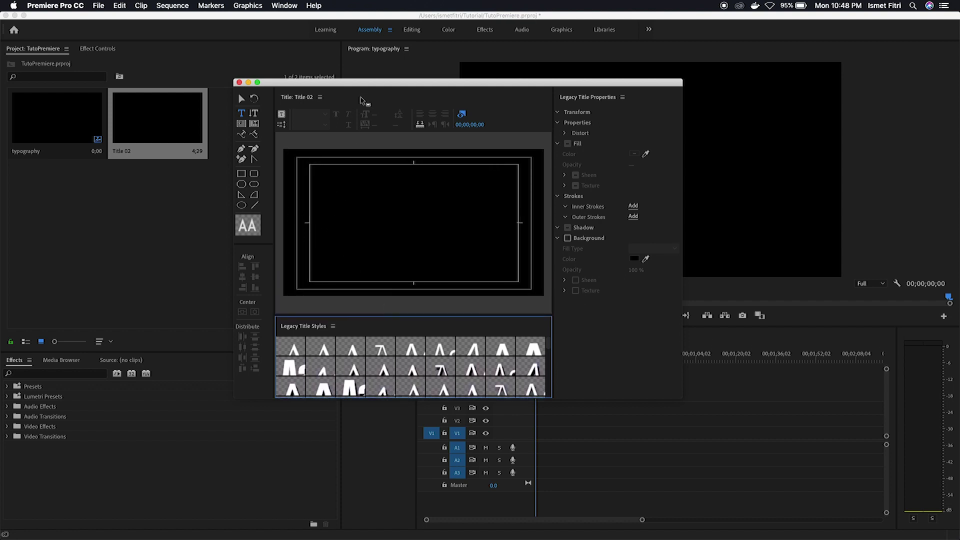
Type 'WELCOME' on the title canvas and centre it
left_click(387, 222)
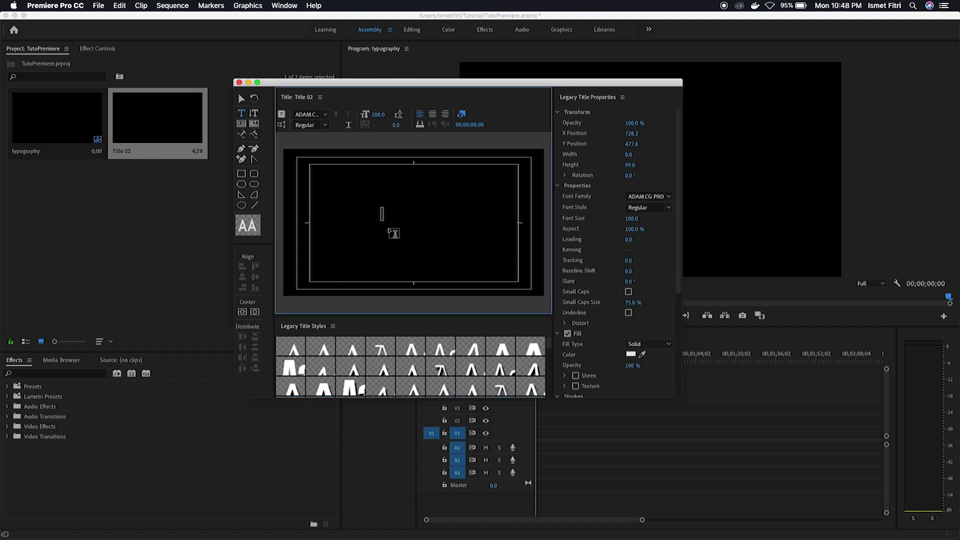
type("WELCOM")
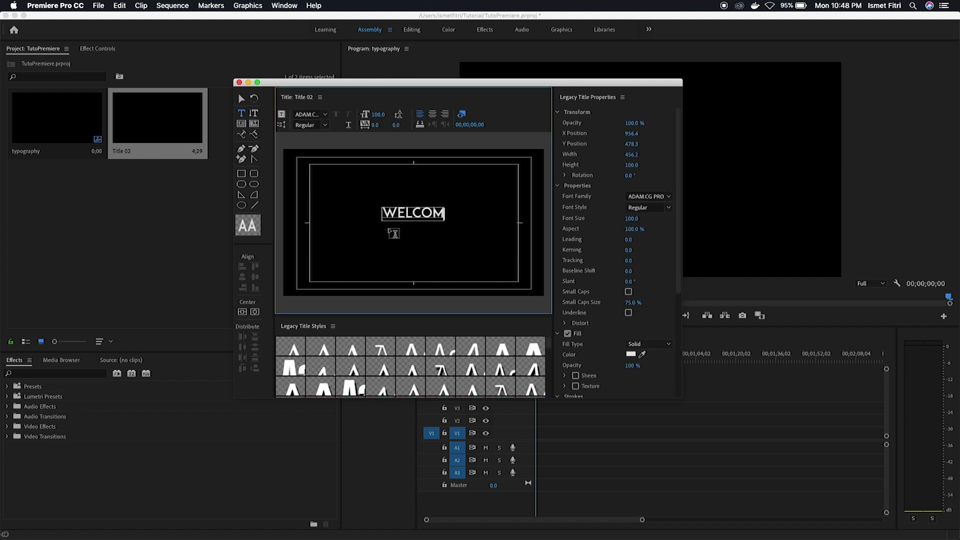
type("E")
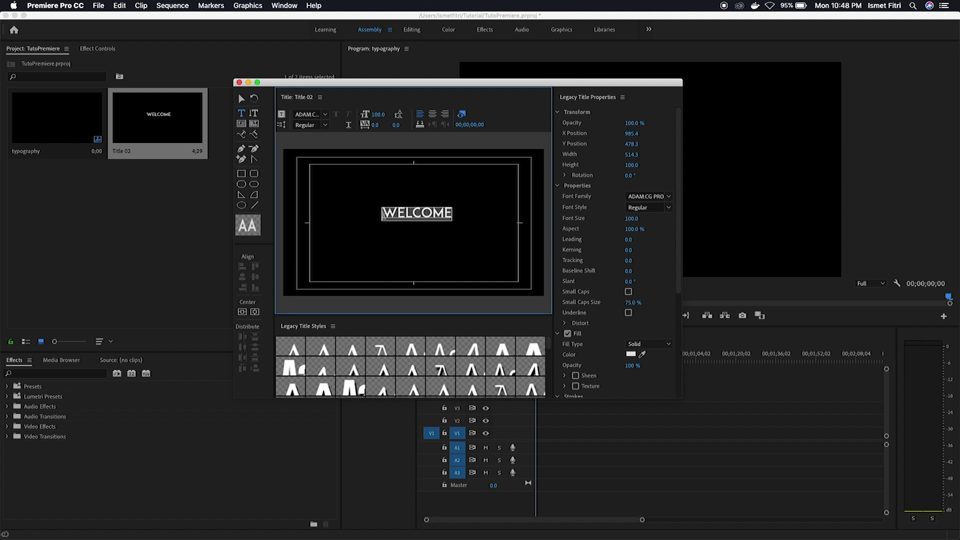
left_click(242, 311)
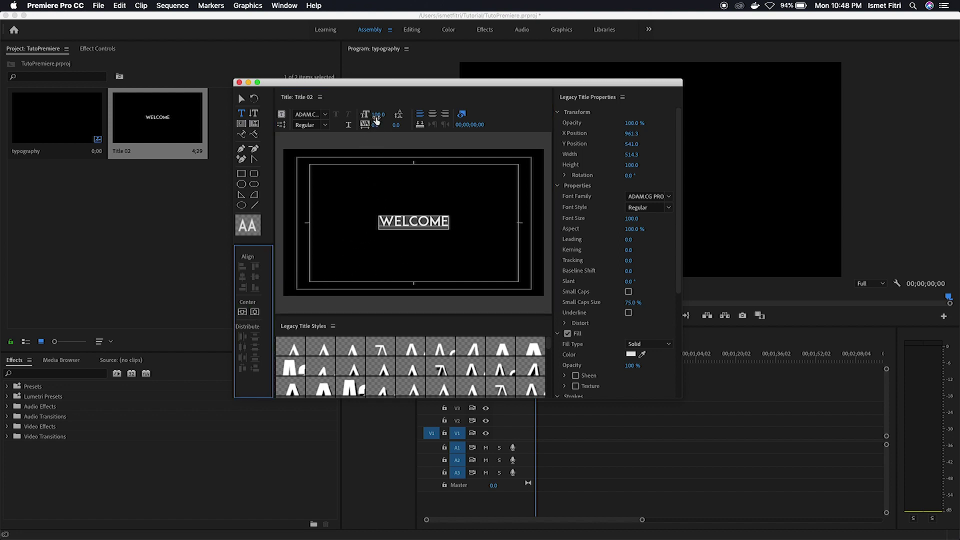
Set WELCOME's font size to 200, recentre it horizontally, and close the editor
left_click(382, 114)
type("200")
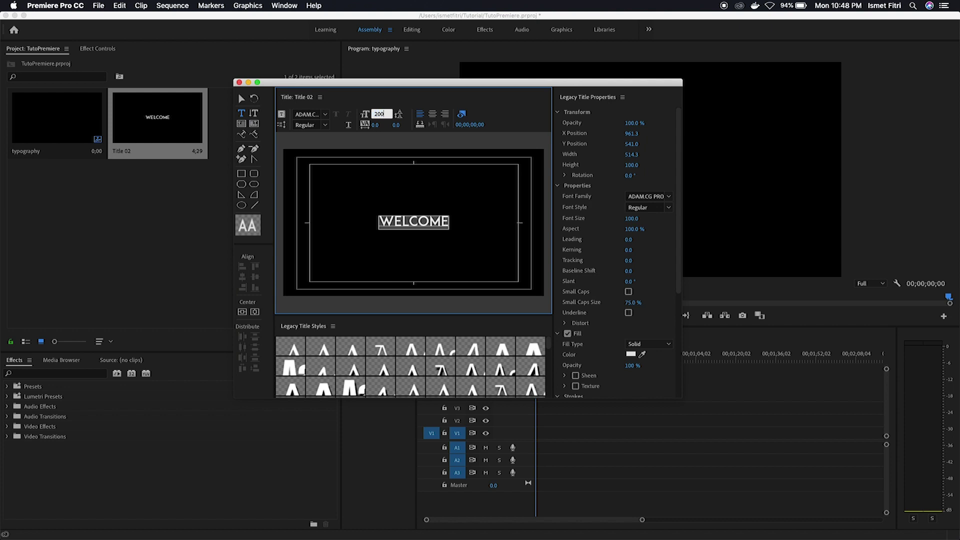
key("Return")
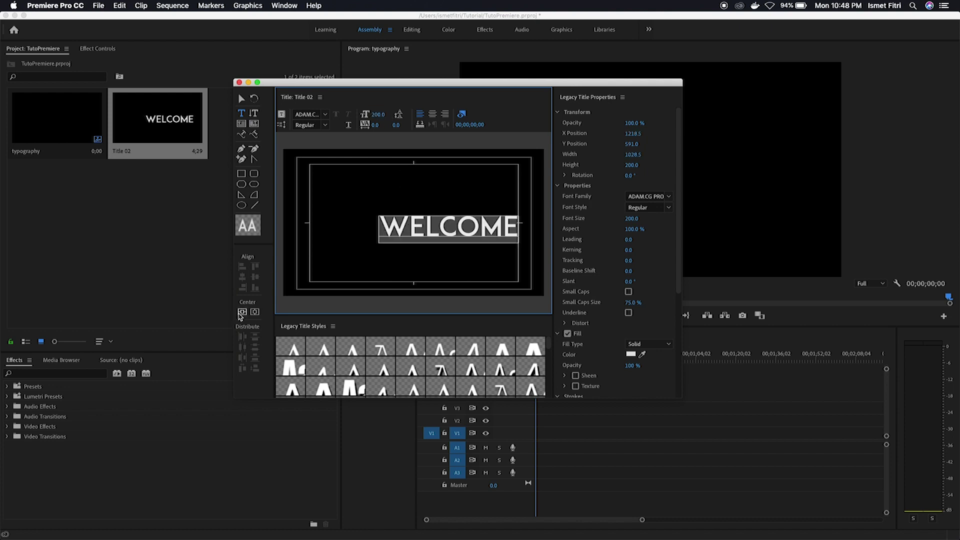
left_click(242, 311)
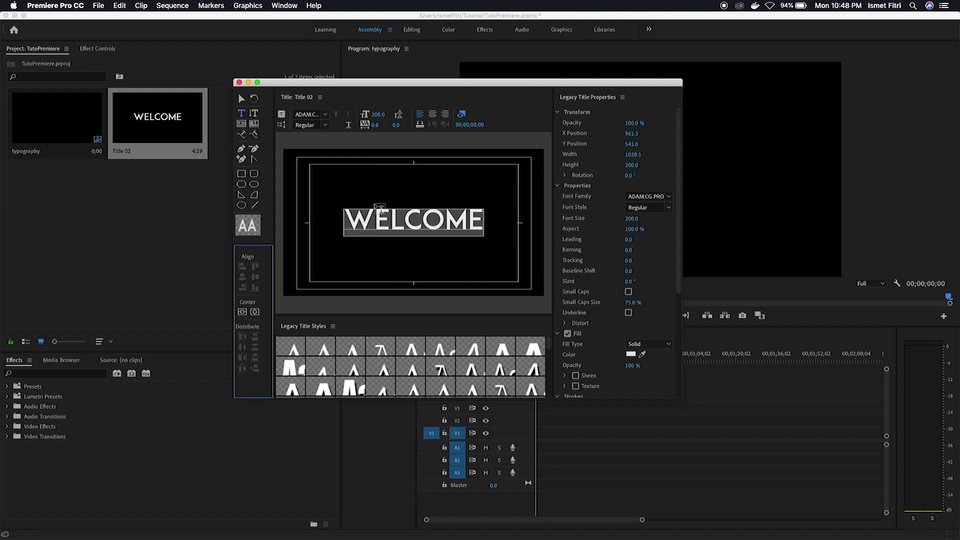
left_click(240, 83)
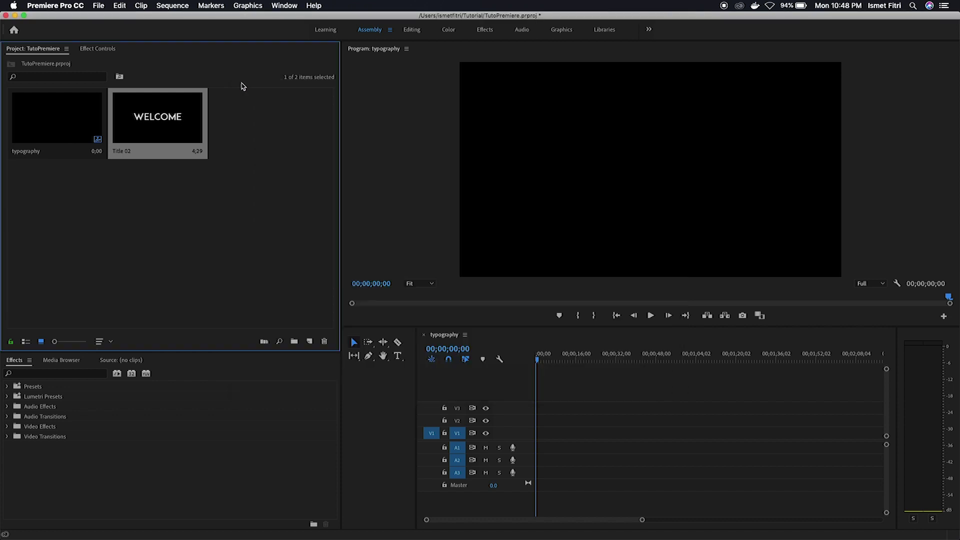
Duplicate Title 02 and change the copy's text to 'MY FRIEND'
right_click(168, 124)
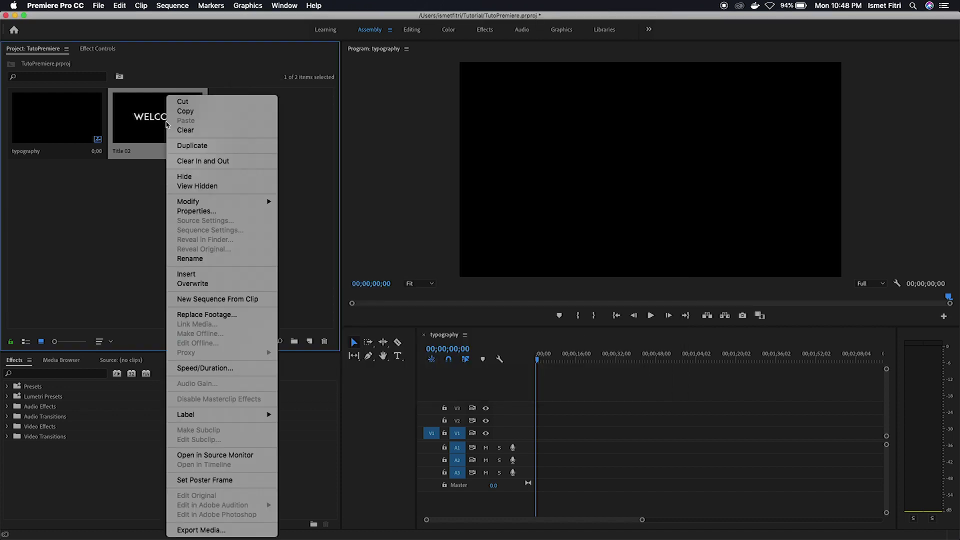
left_click(186, 145)
double_click(245, 125)
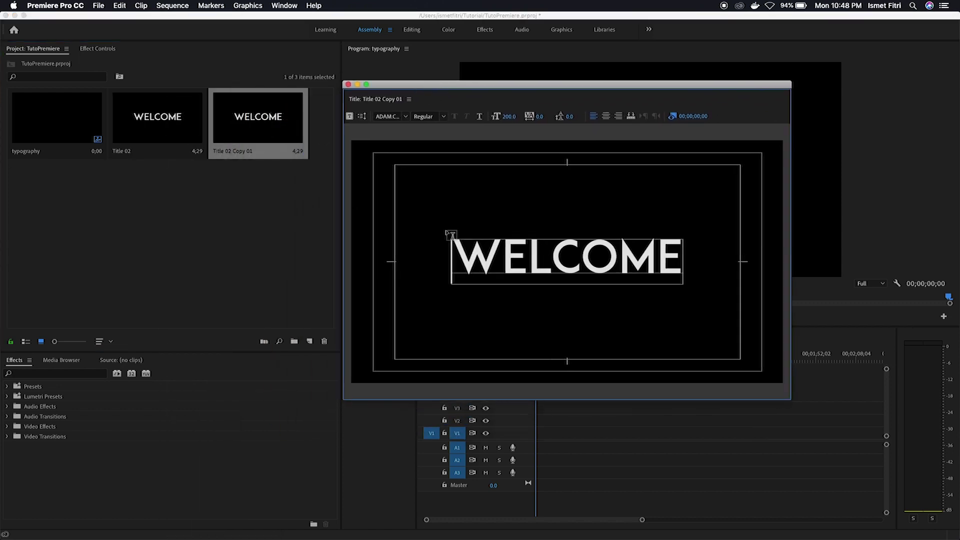
left_click(565, 259)
double_click(565, 259)
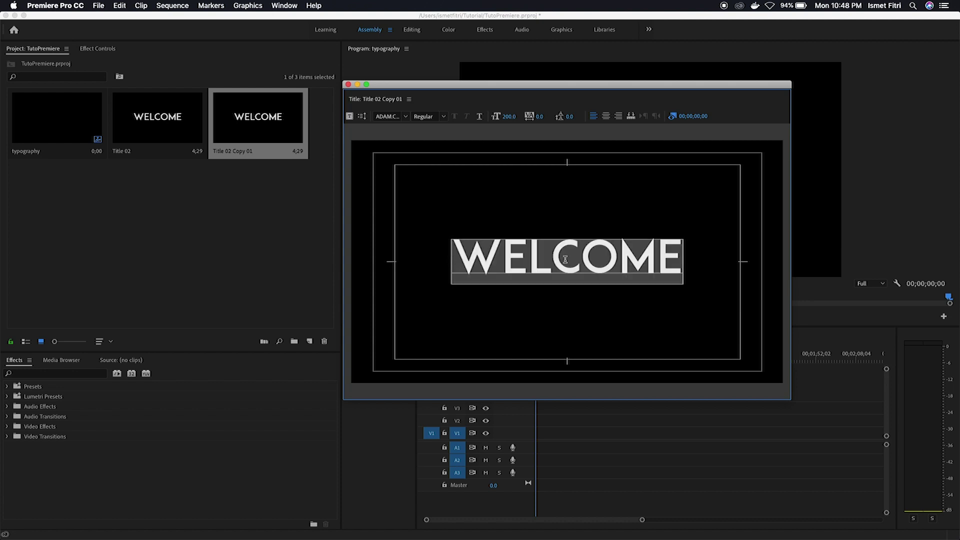
type("MY FRIEN")
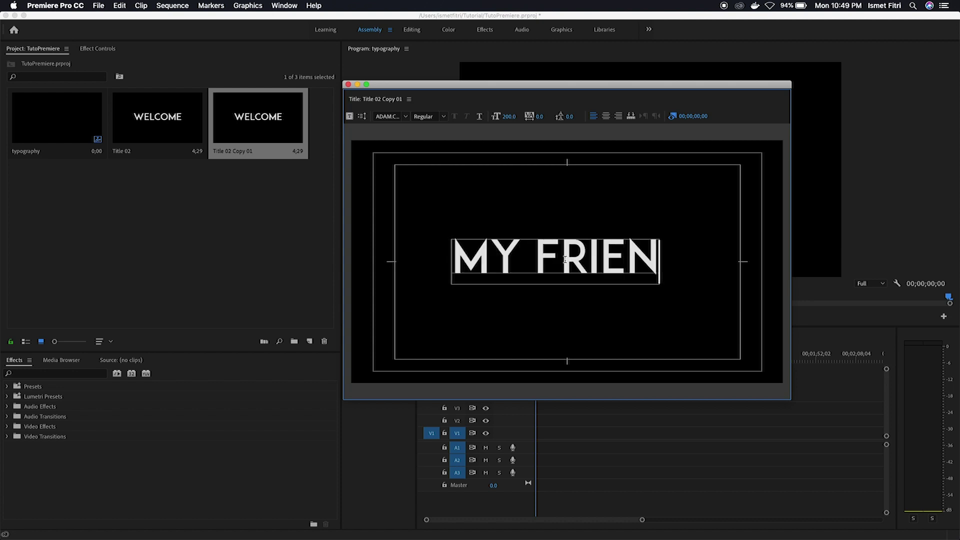
type("D")
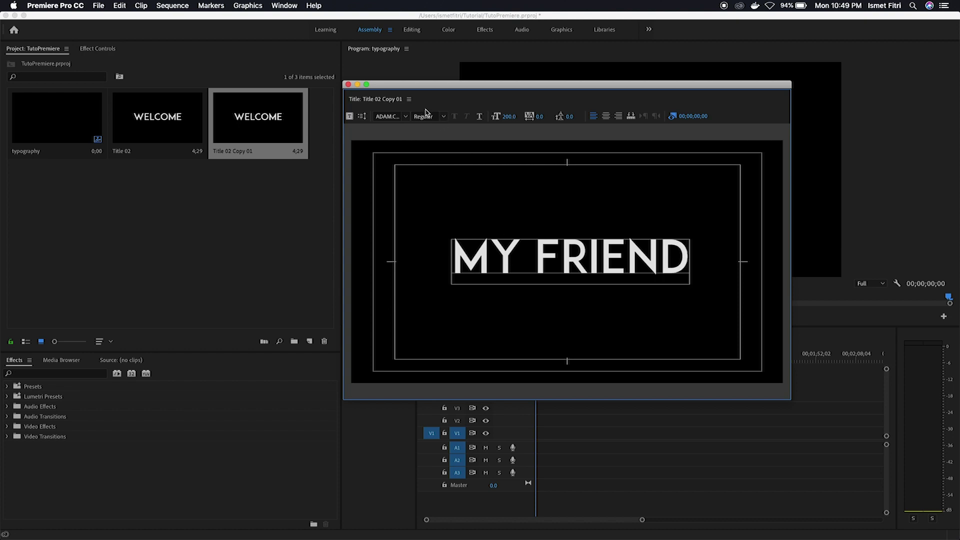
Centre MY FRIEND horizontally and vertically, then close the title editor
left_click(409, 99)
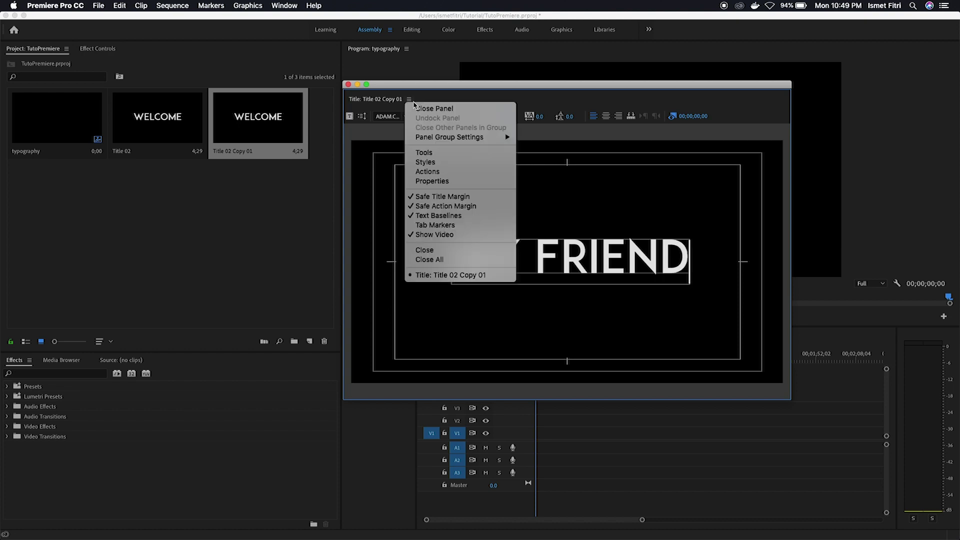
left_click(427, 172)
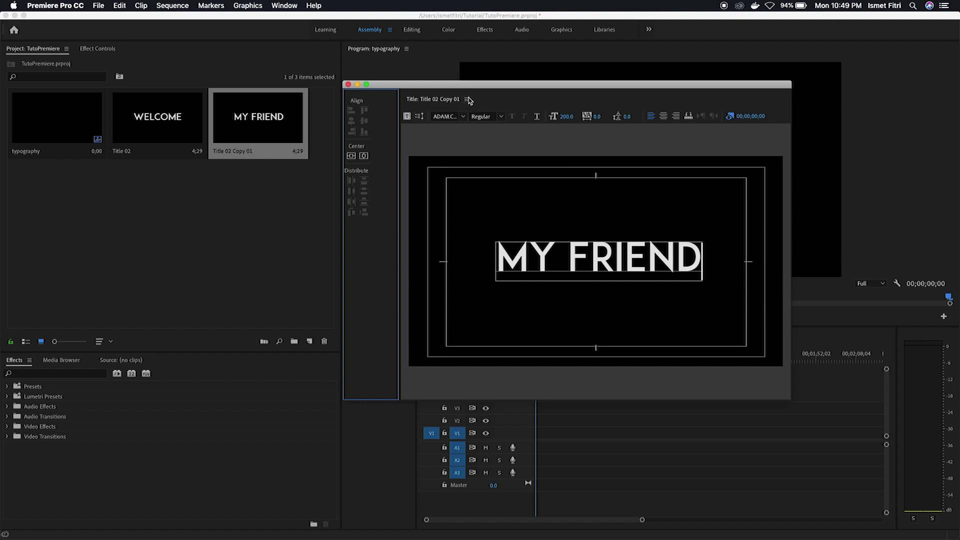
left_click(363, 157)
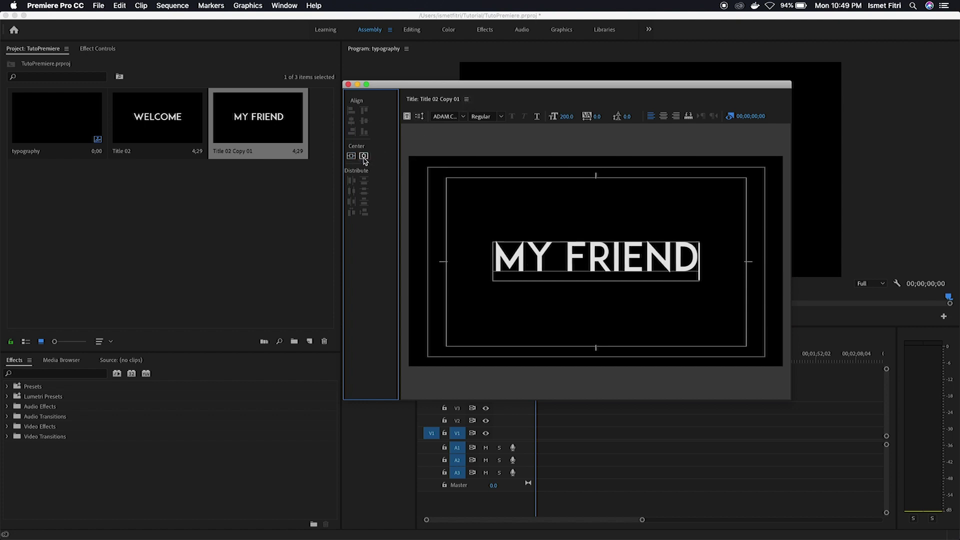
left_click(351, 156)
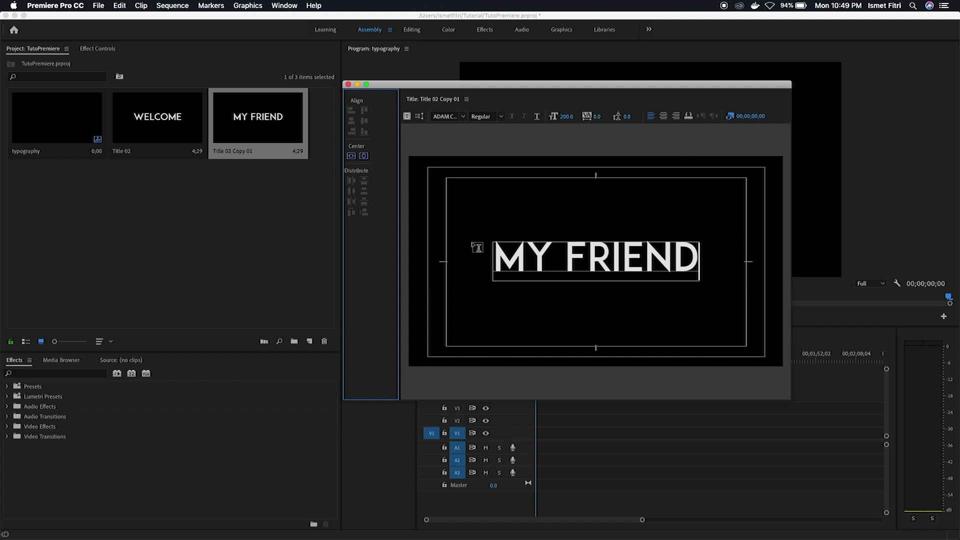
left_click(348, 84)
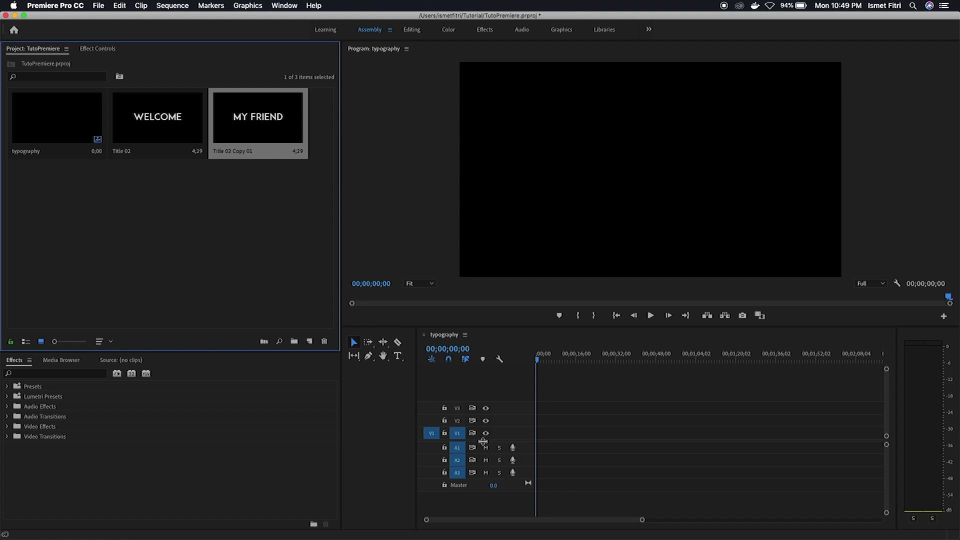
Drag the video/audio track divider down to enlarge the video tracks
left_click_drag(482, 441, 482, 464)
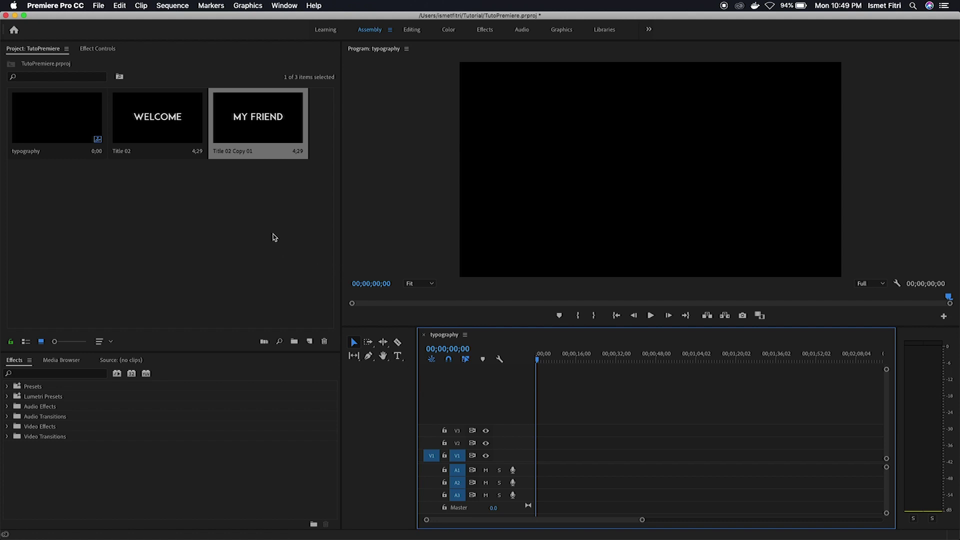
Drag Title 02 onto the start of track V1 in the typography sequence
left_click(152, 126)
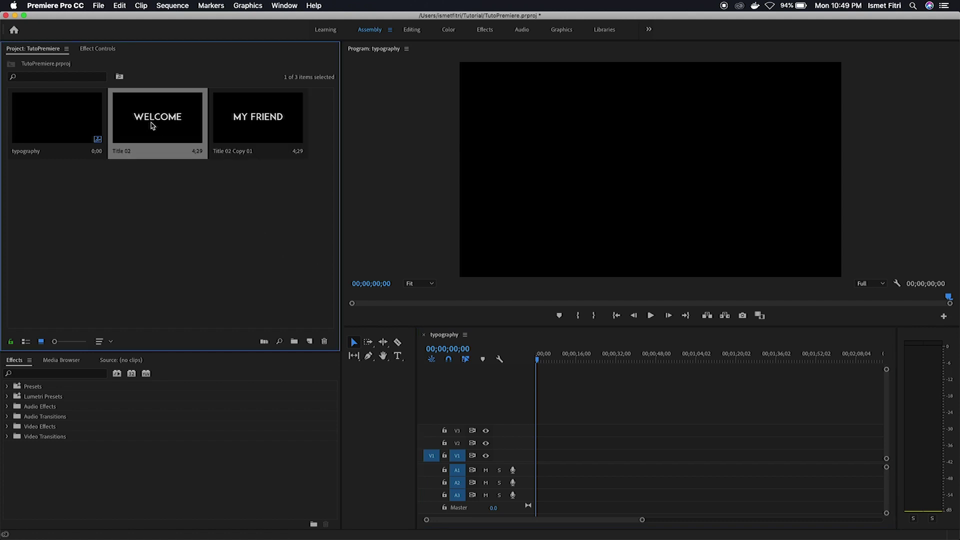
left_click_drag(149, 120, 526, 437)
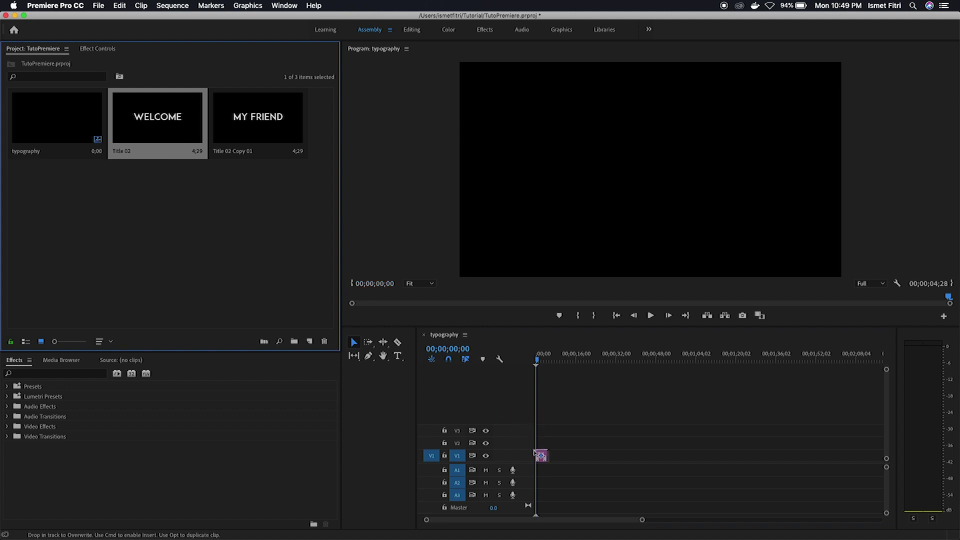
left_click_drag(526, 437, 534, 455)
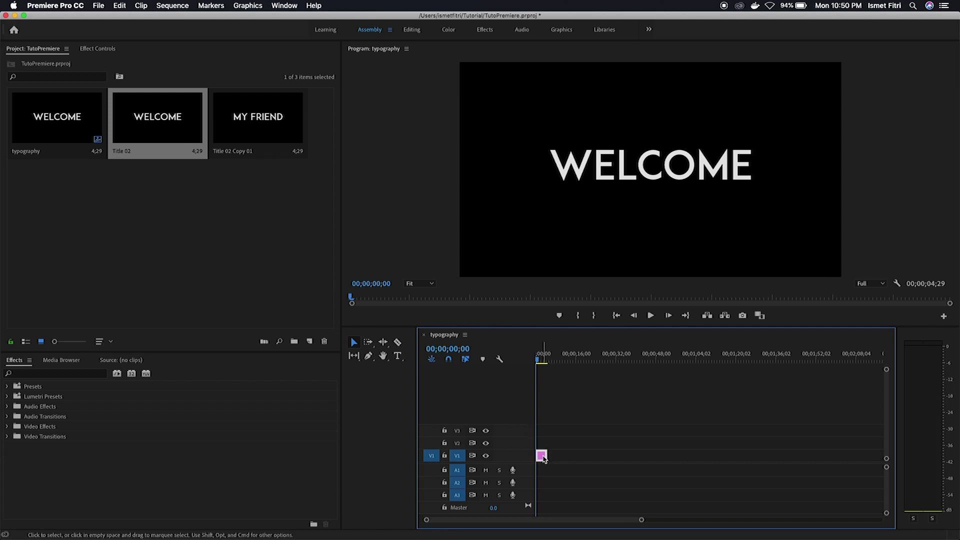
mouse_move(541, 456)
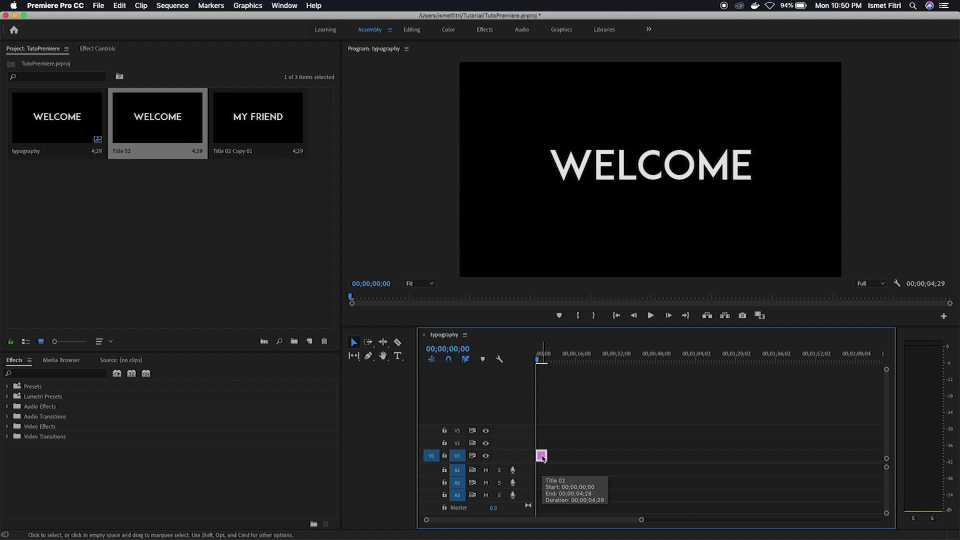
right_click(541, 456)
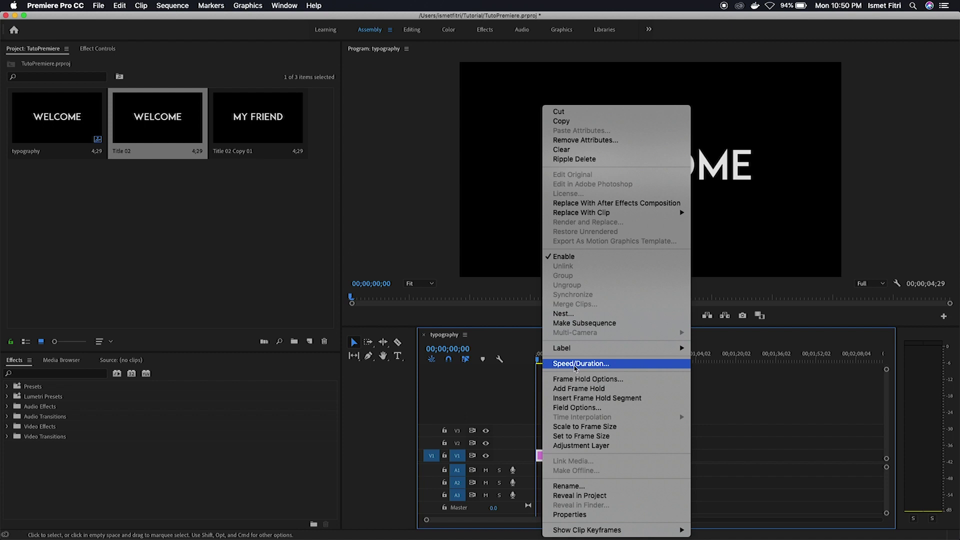
Set the WELCOME clip's duration to 00;00;05;00 via Speed/Duration
left_click(588, 369)
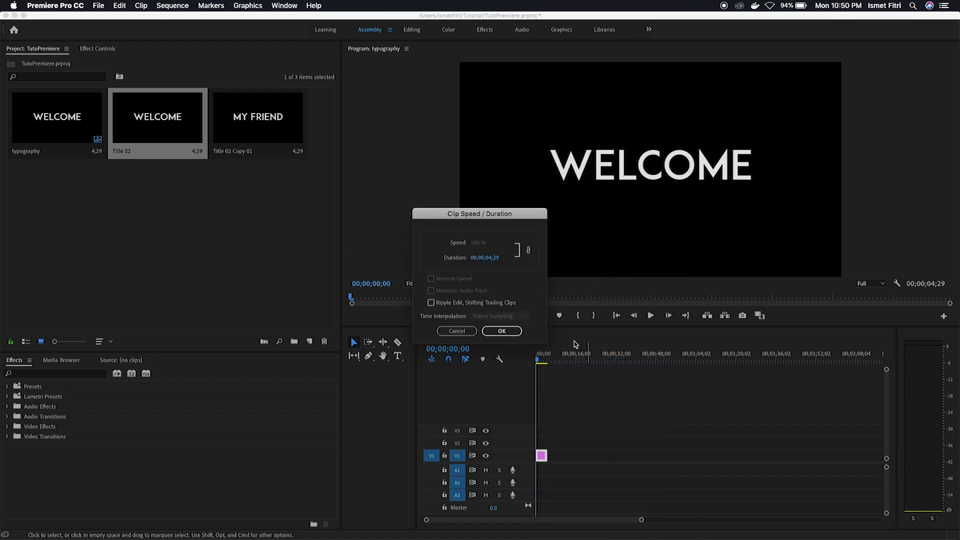
left_click_drag(491, 218, 460, 216)
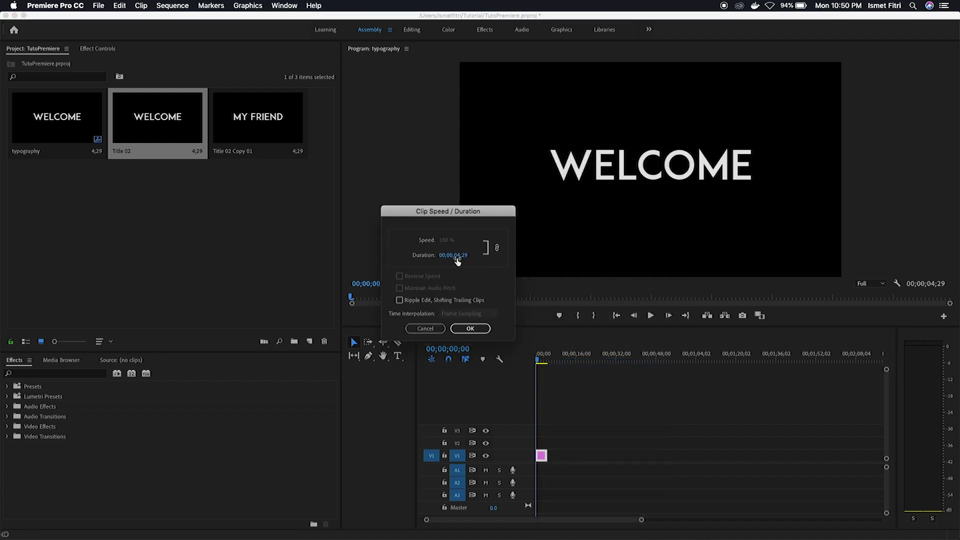
left_click_drag(463, 259, 466, 264)
left_click(460, 259)
left_click(470, 256)
left_click(470, 329)
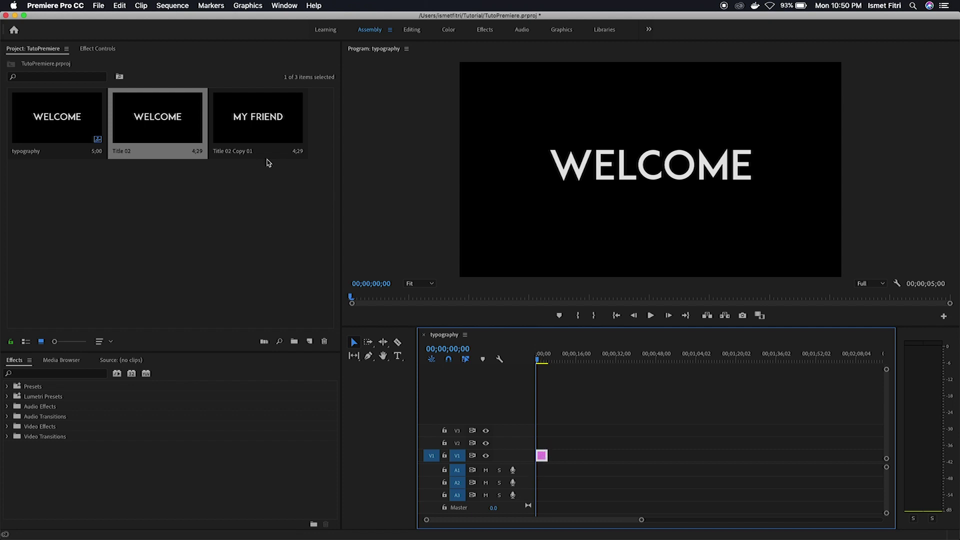
left_click(105, 53)
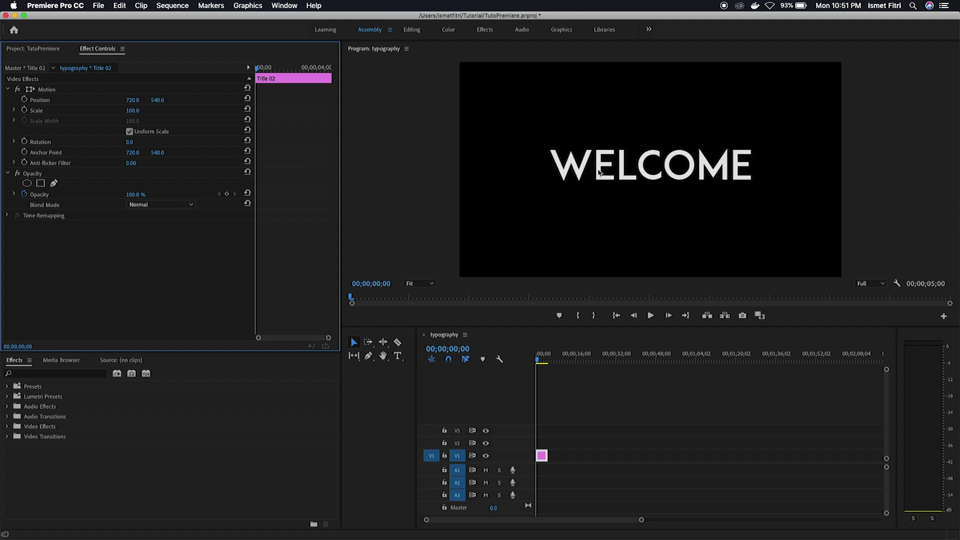
Scrub WELCOME's Motion Position to X 487, Y 308, placing it higher and further left
left_click_drag(132, 99, 20, 100)
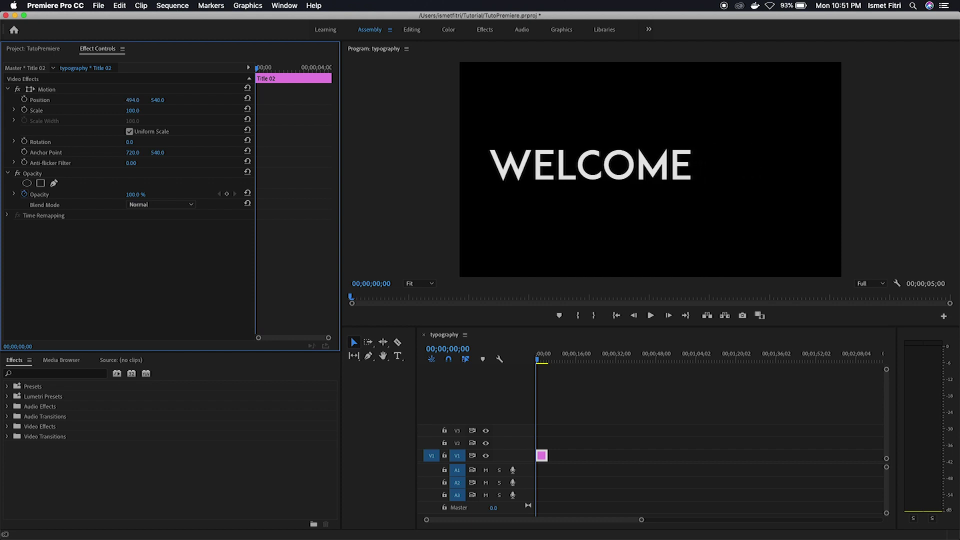
left_click_drag(19, 100, 16, 100)
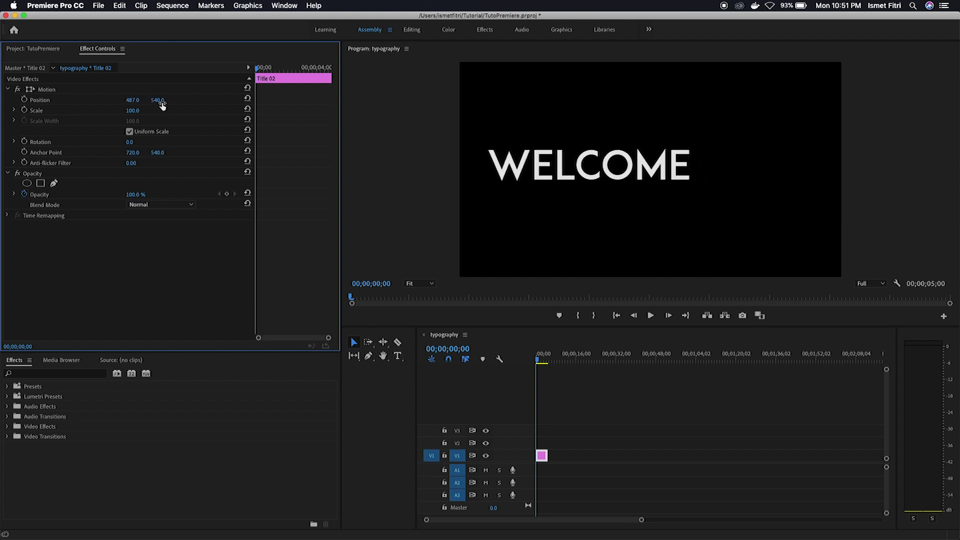
left_click_drag(158, 100, 42, 100)
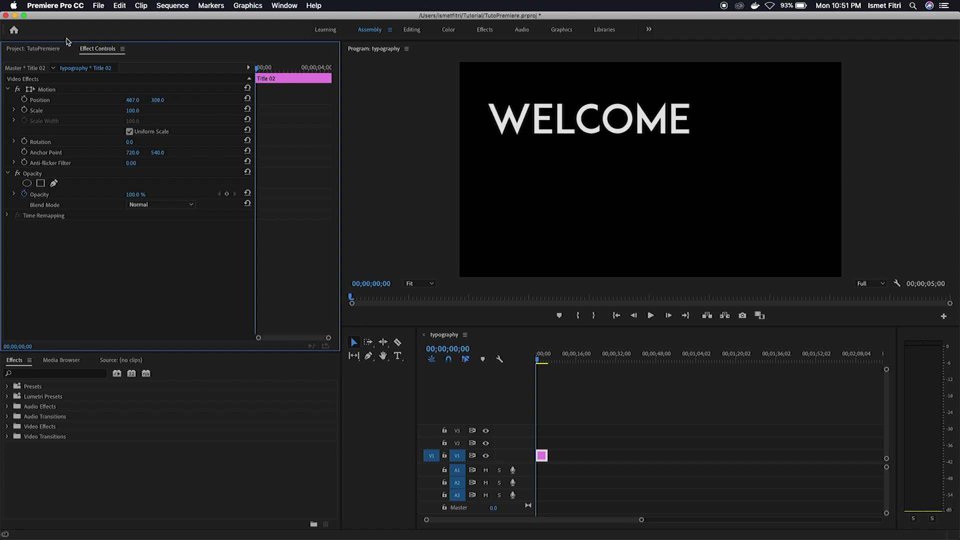
left_click(47, 49)
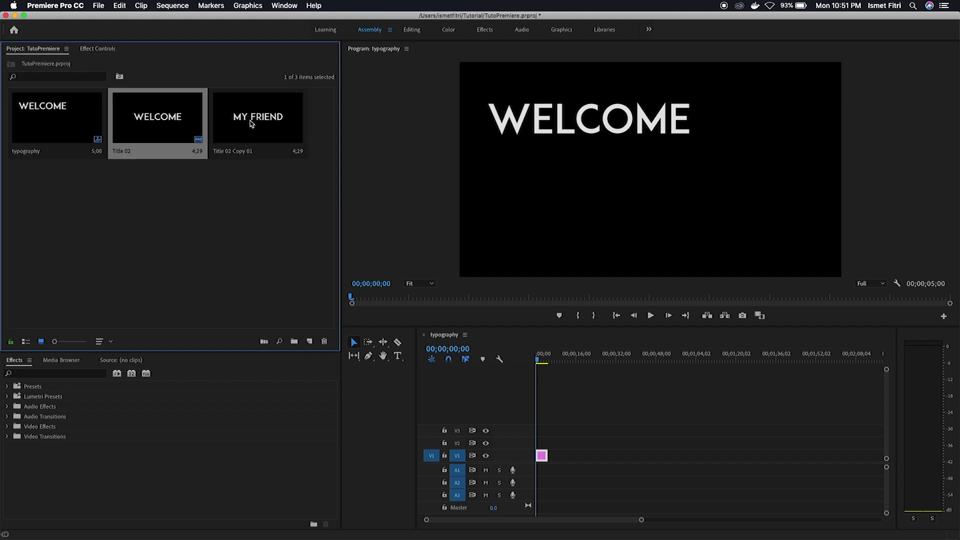
Place the Title 02 Copy 01 (MY FRIEND) clip on V2 above WELCOME
left_click_drag(252, 118, 533, 447)
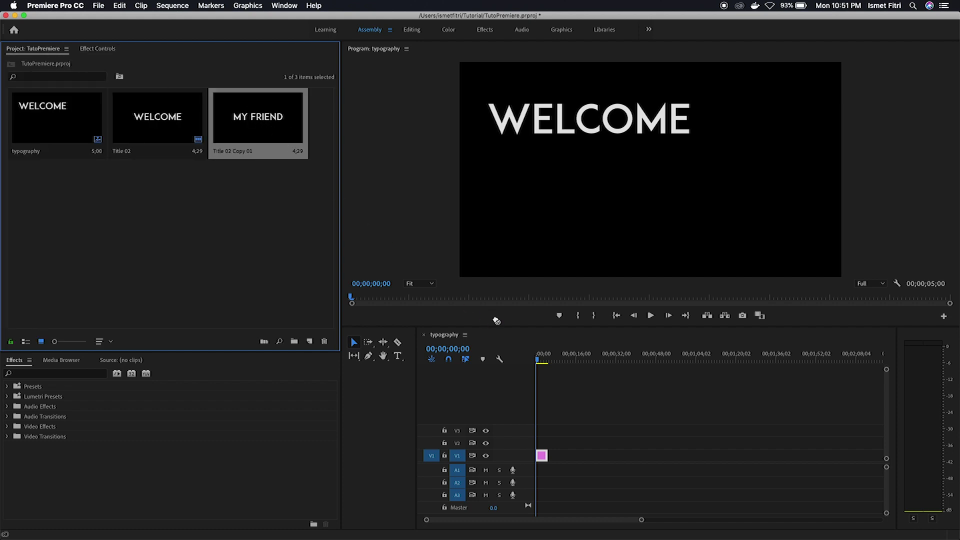
left_click_drag(533, 447, 539, 444)
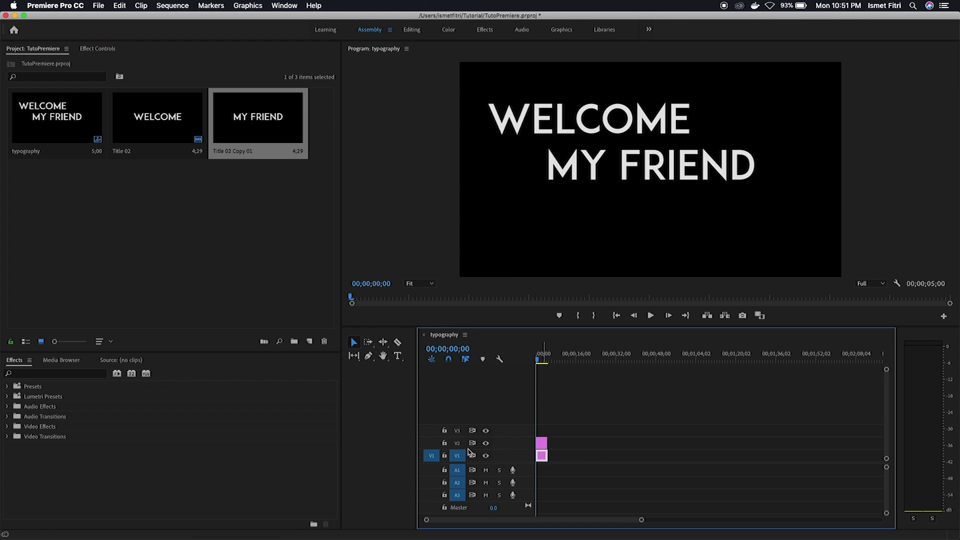
left_click(544, 447)
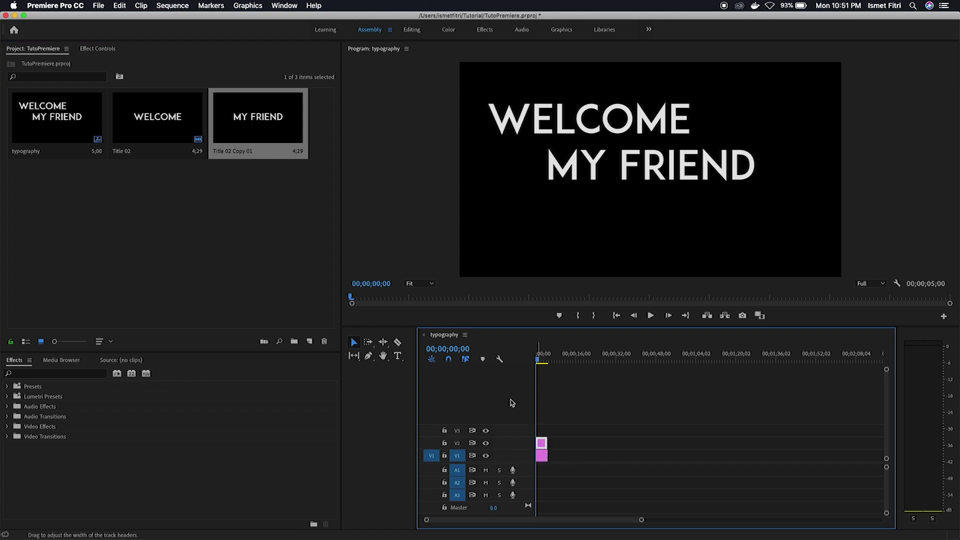
Shift MY FRIEND right to Position X about 957 in Effect Controls
left_click(97, 50)
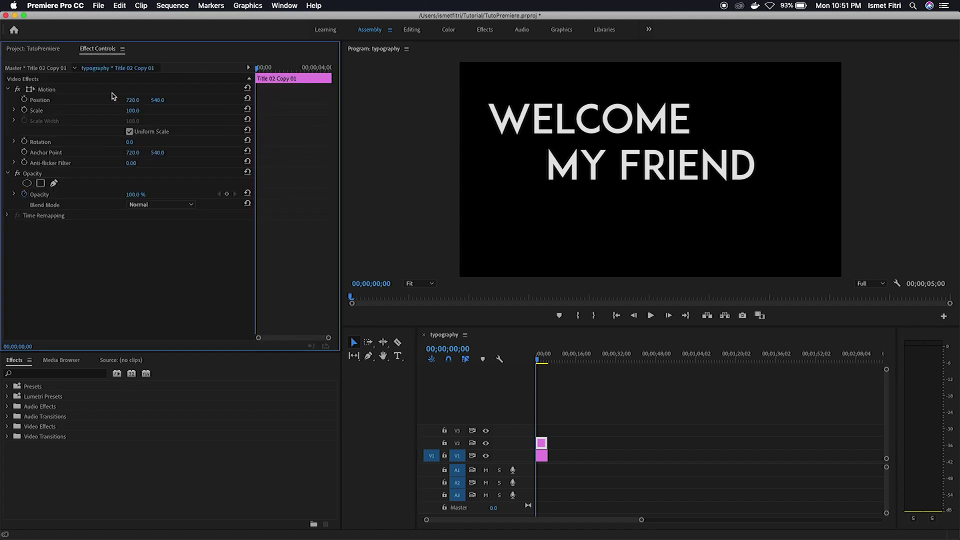
left_click_drag(133, 100, 252, 100)
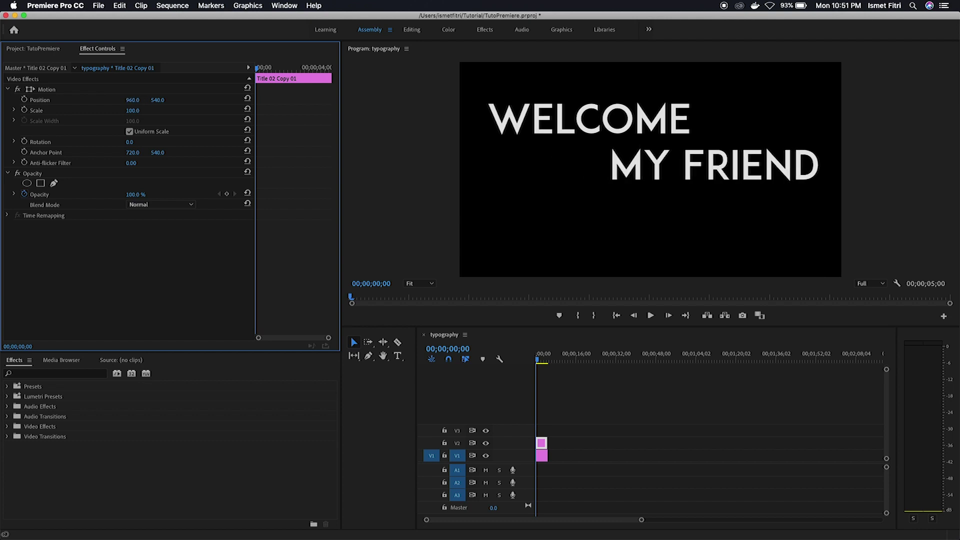
left_click_drag(133, 100, 149, 105)
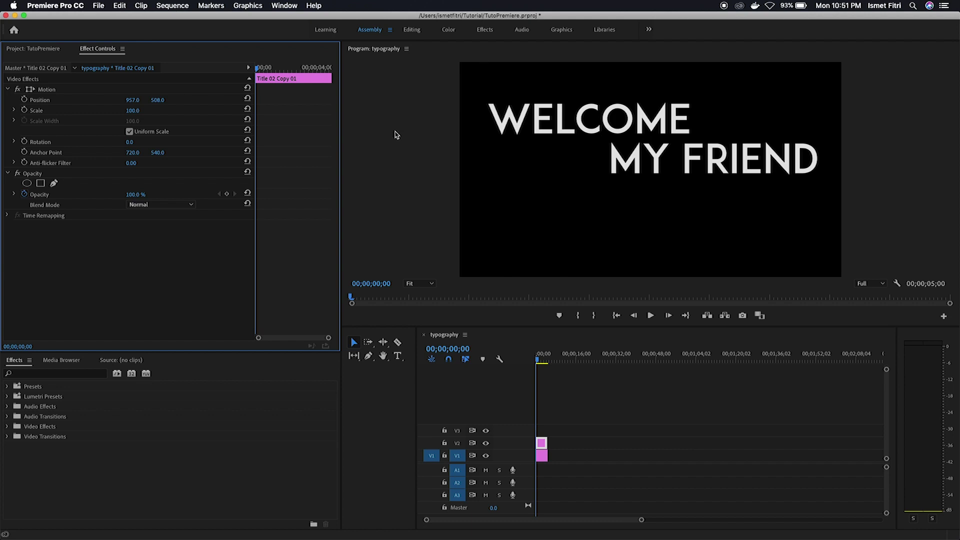
Enable WELCOME's Position stopwatch and add a resting keyframe at 00;00;00;15
left_click(541, 456)
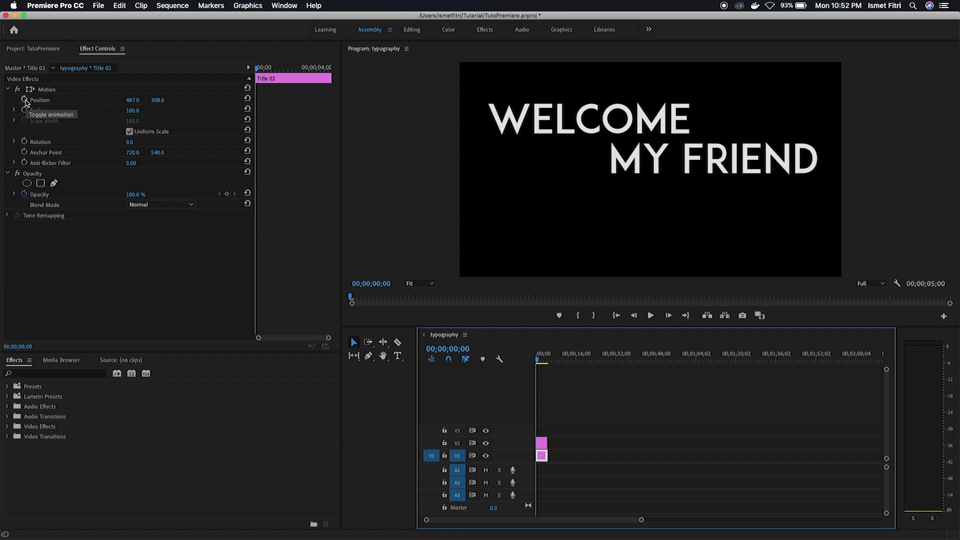
left_click(24, 100)
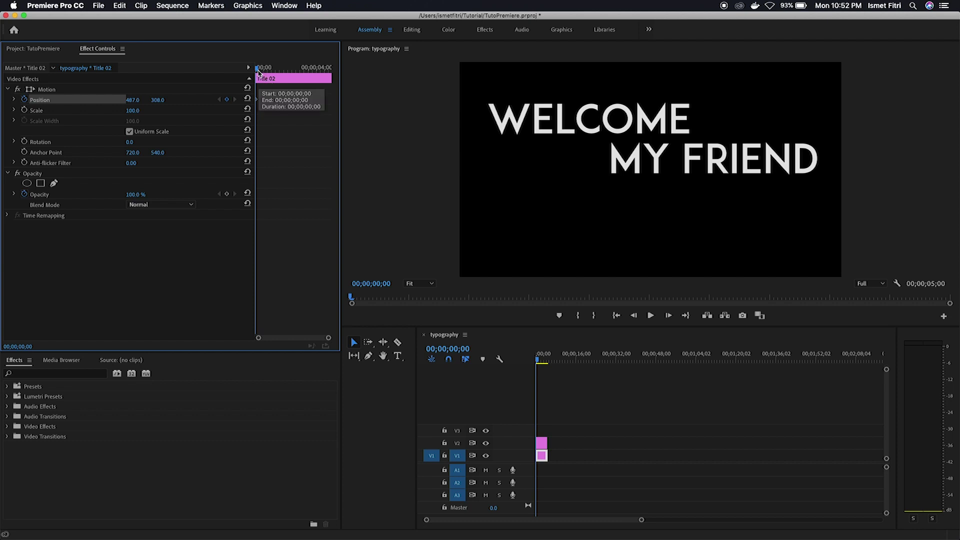
left_click_drag(260, 70, 266, 97)
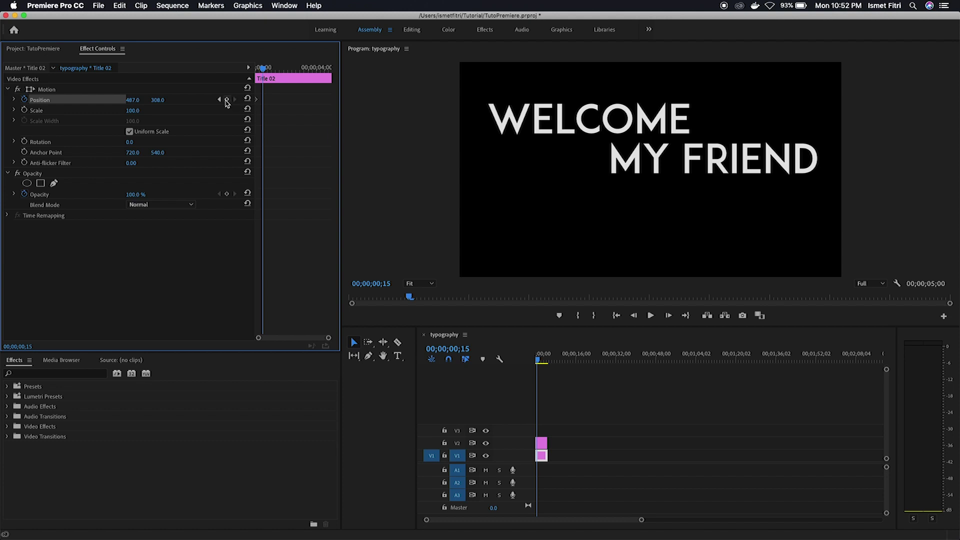
left_click(227, 99)
left_click_drag(136, 102, 136, 103)
Set WELCOME's first Position keyframe to X -381, off-screen left
left_click(219, 99)
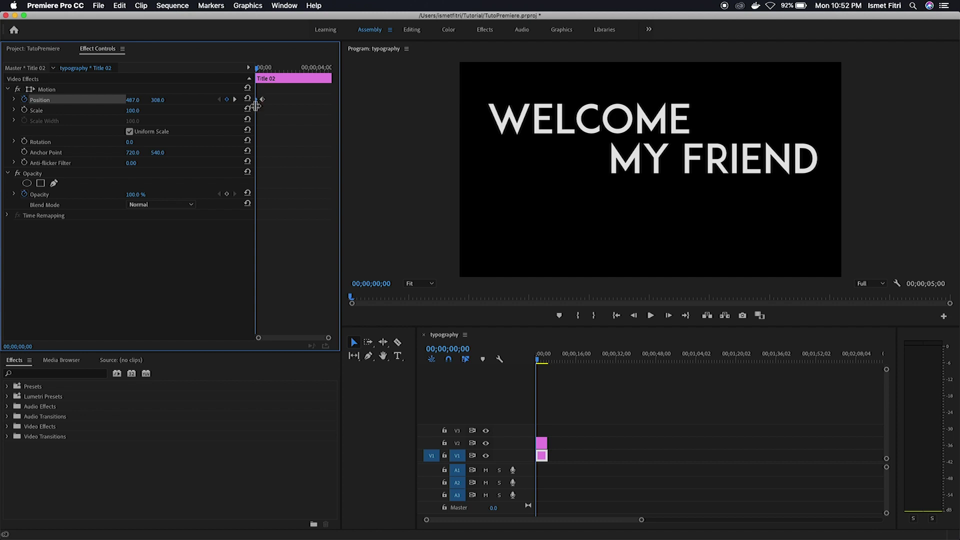
left_click_drag(139, 104, 65, 100)
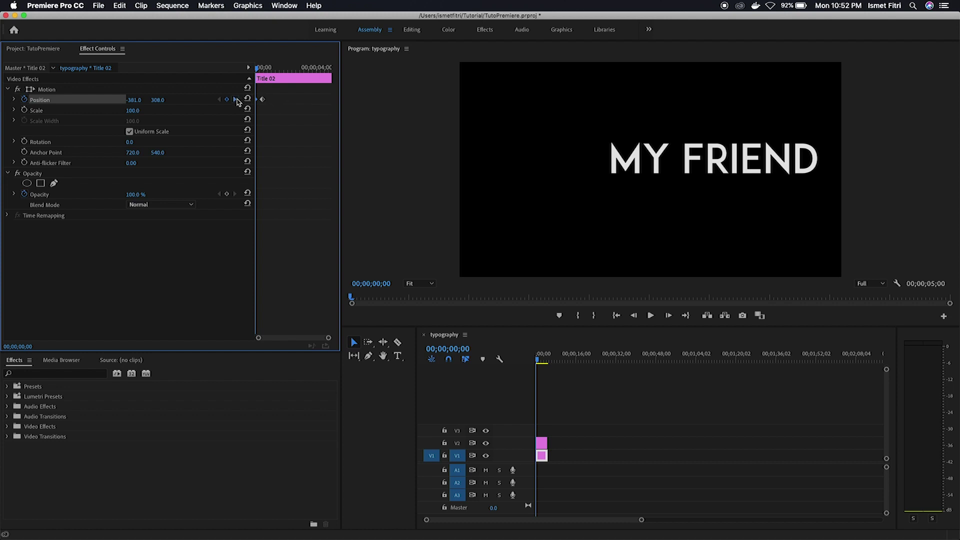
left_click(236, 100)
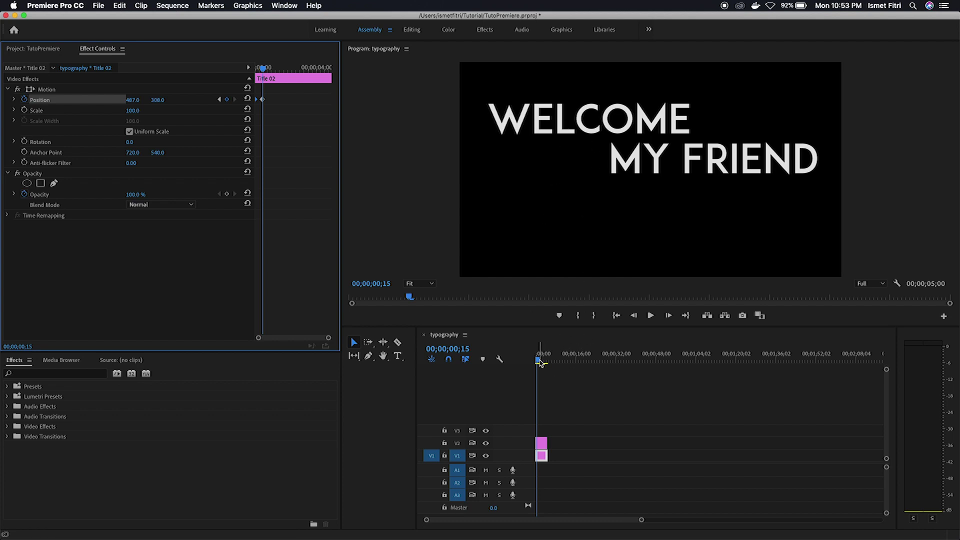
left_click(538, 358)
left_click(652, 316)
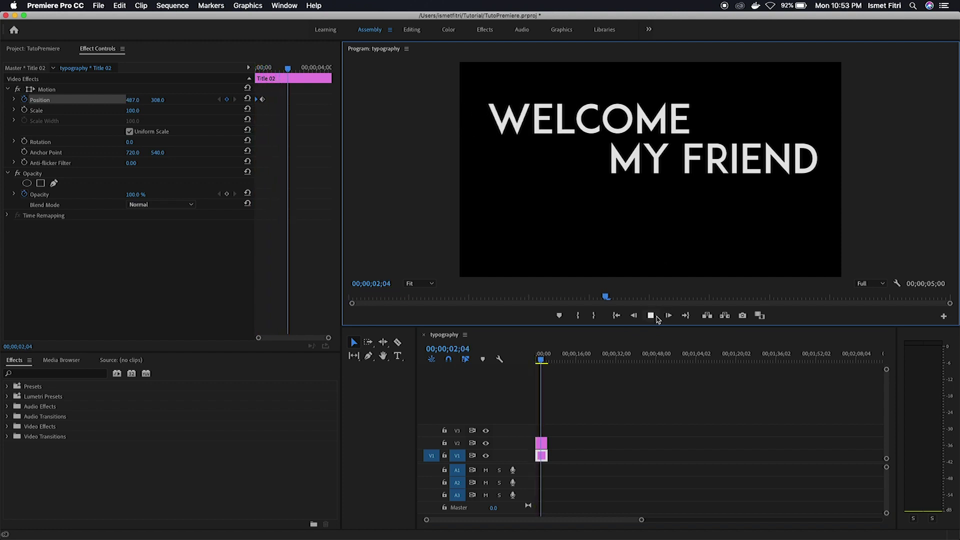
left_click(656, 318)
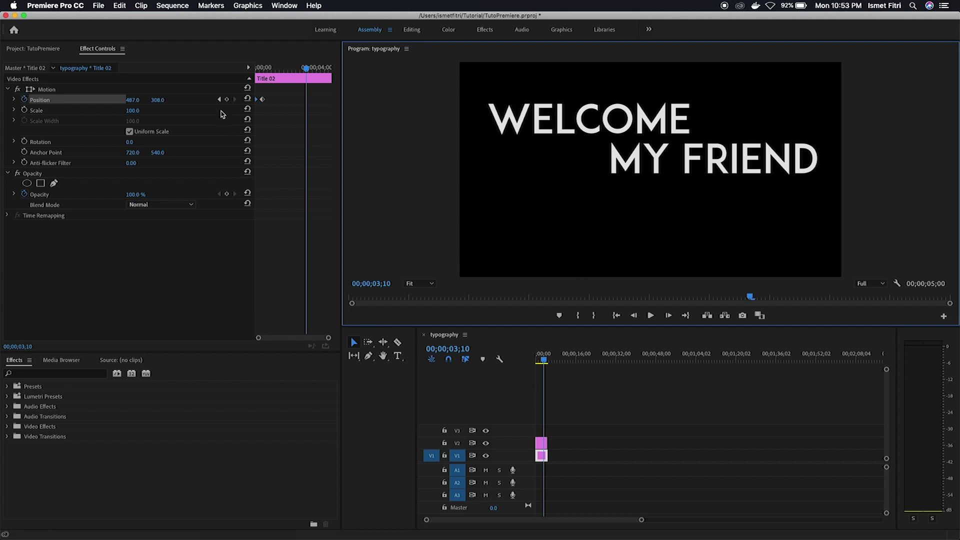
left_click(219, 99)
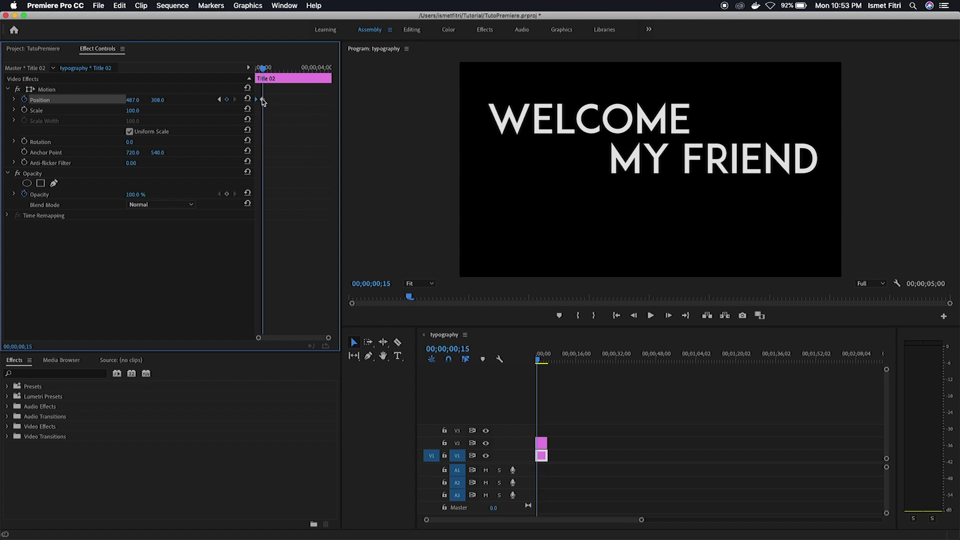
Keyframe MY FRIEND's Position at 00;00;01;02 and start it off-screen at X 1827
left_click(543, 445)
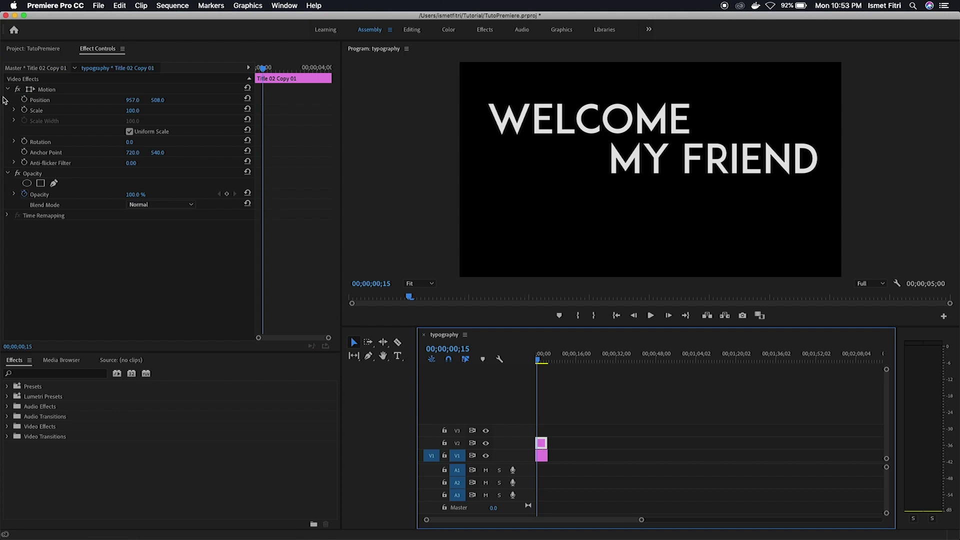
left_click(26, 101)
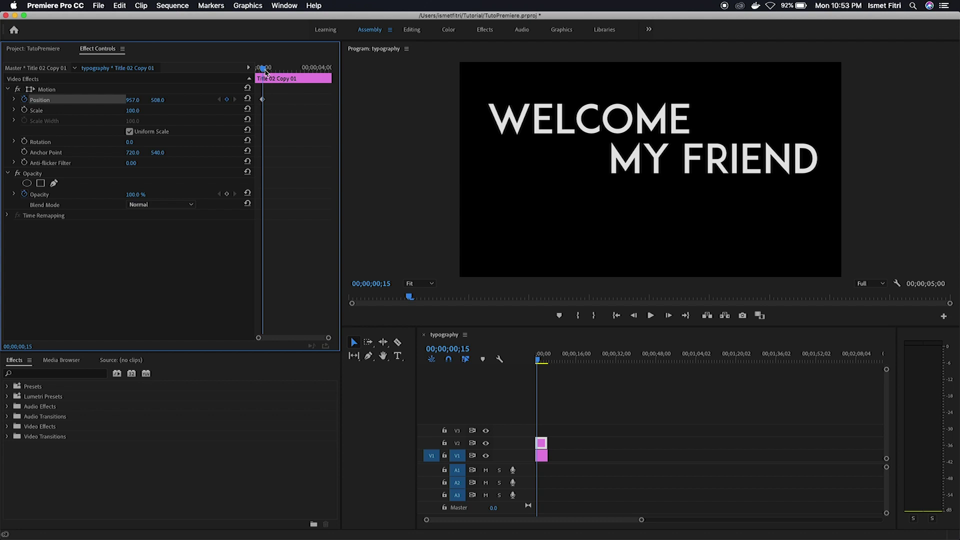
left_click_drag(265, 71, 271, 69)
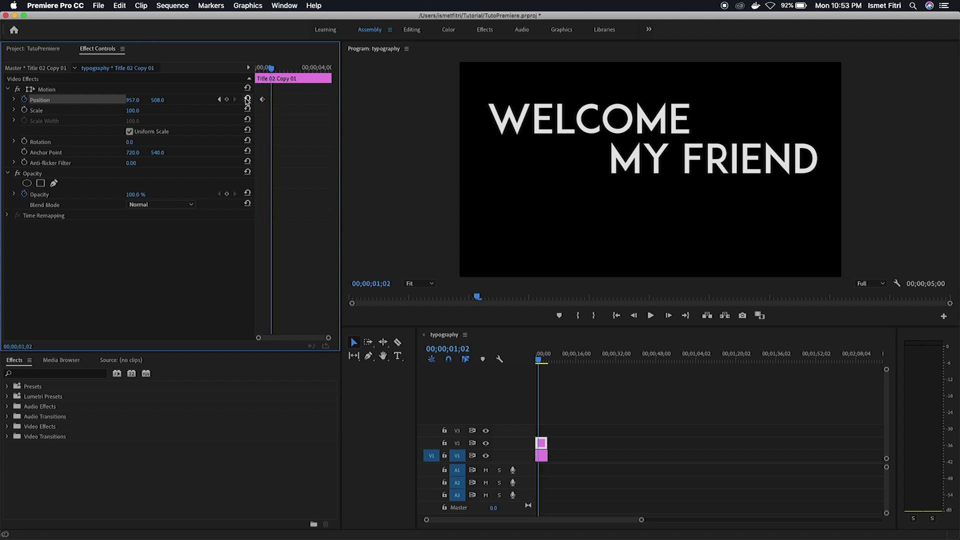
left_click(226, 99)
left_click(219, 99)
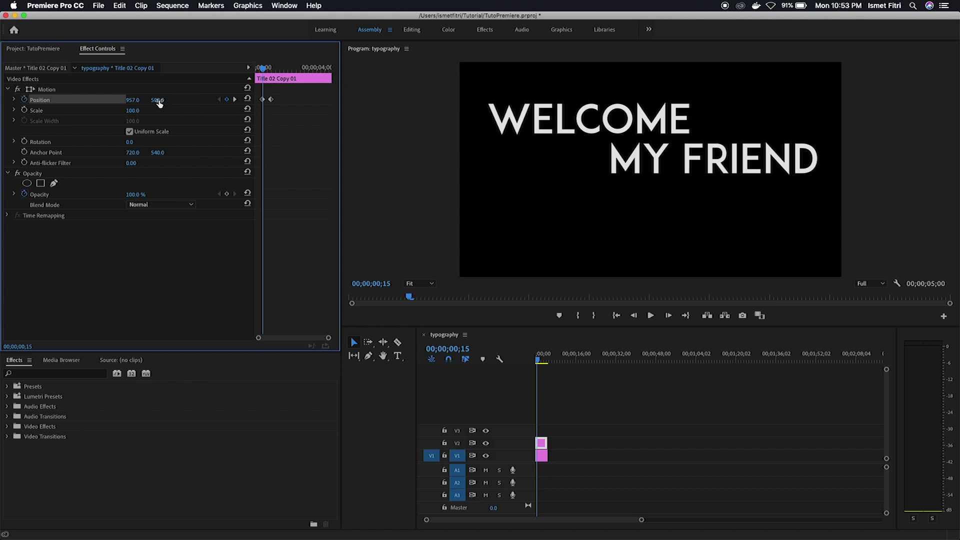
left_click_drag(133, 103, 263, 103)
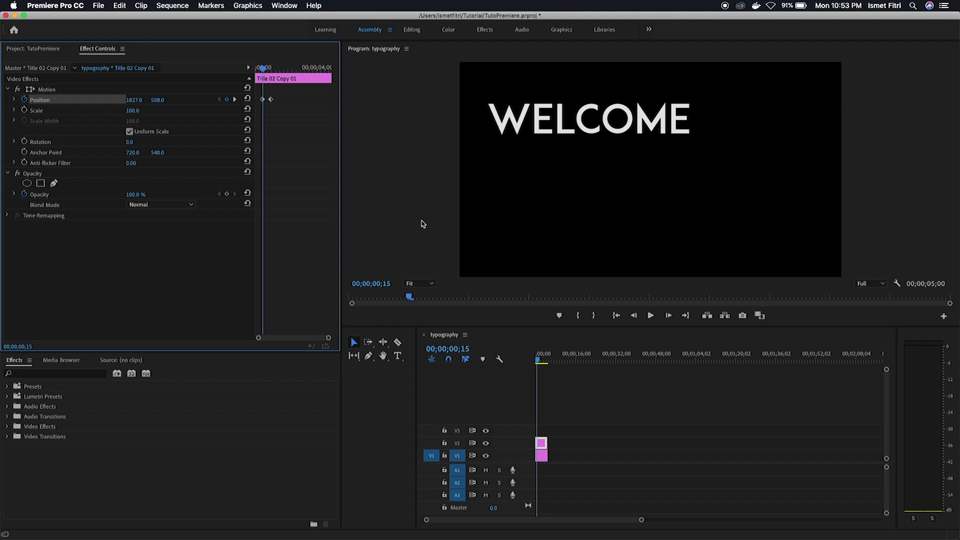
left_click(538, 360)
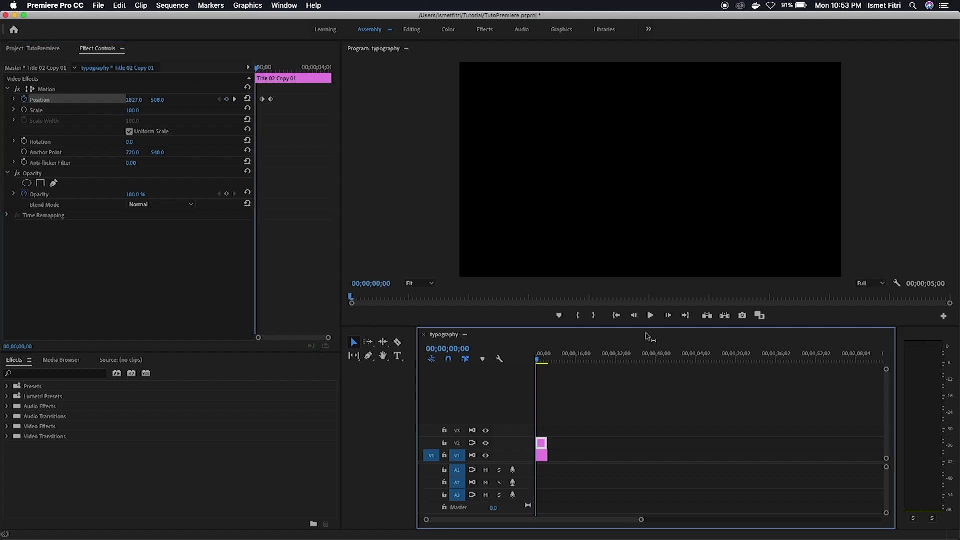
left_click(652, 317)
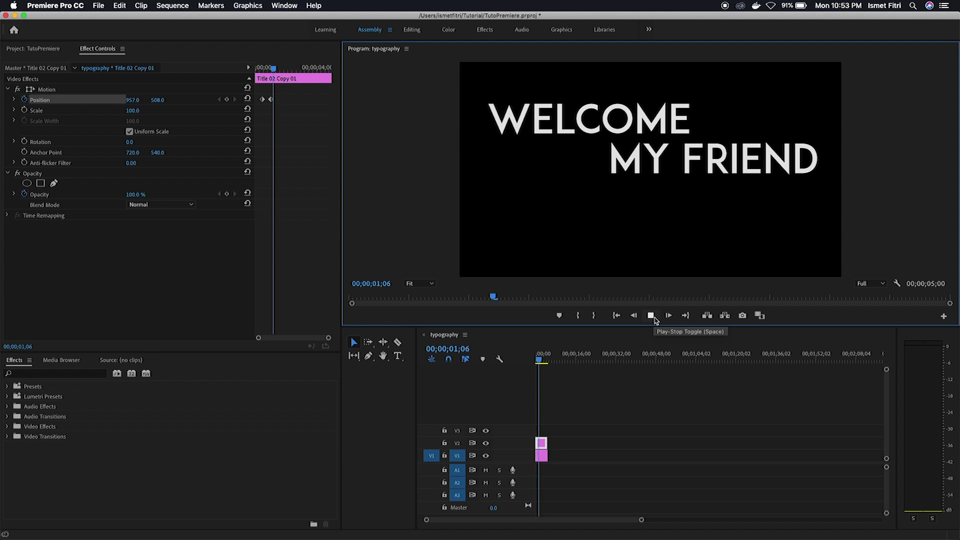
left_click(655, 318)
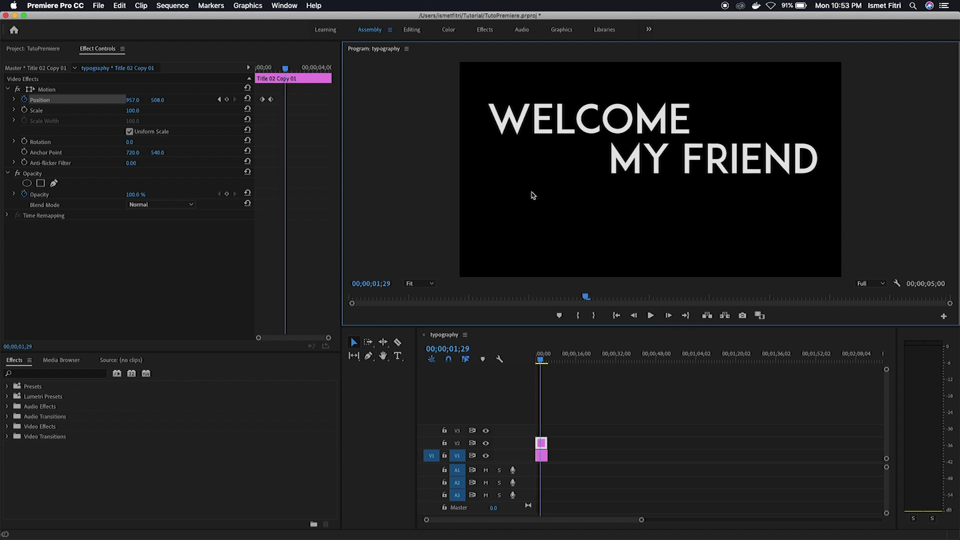